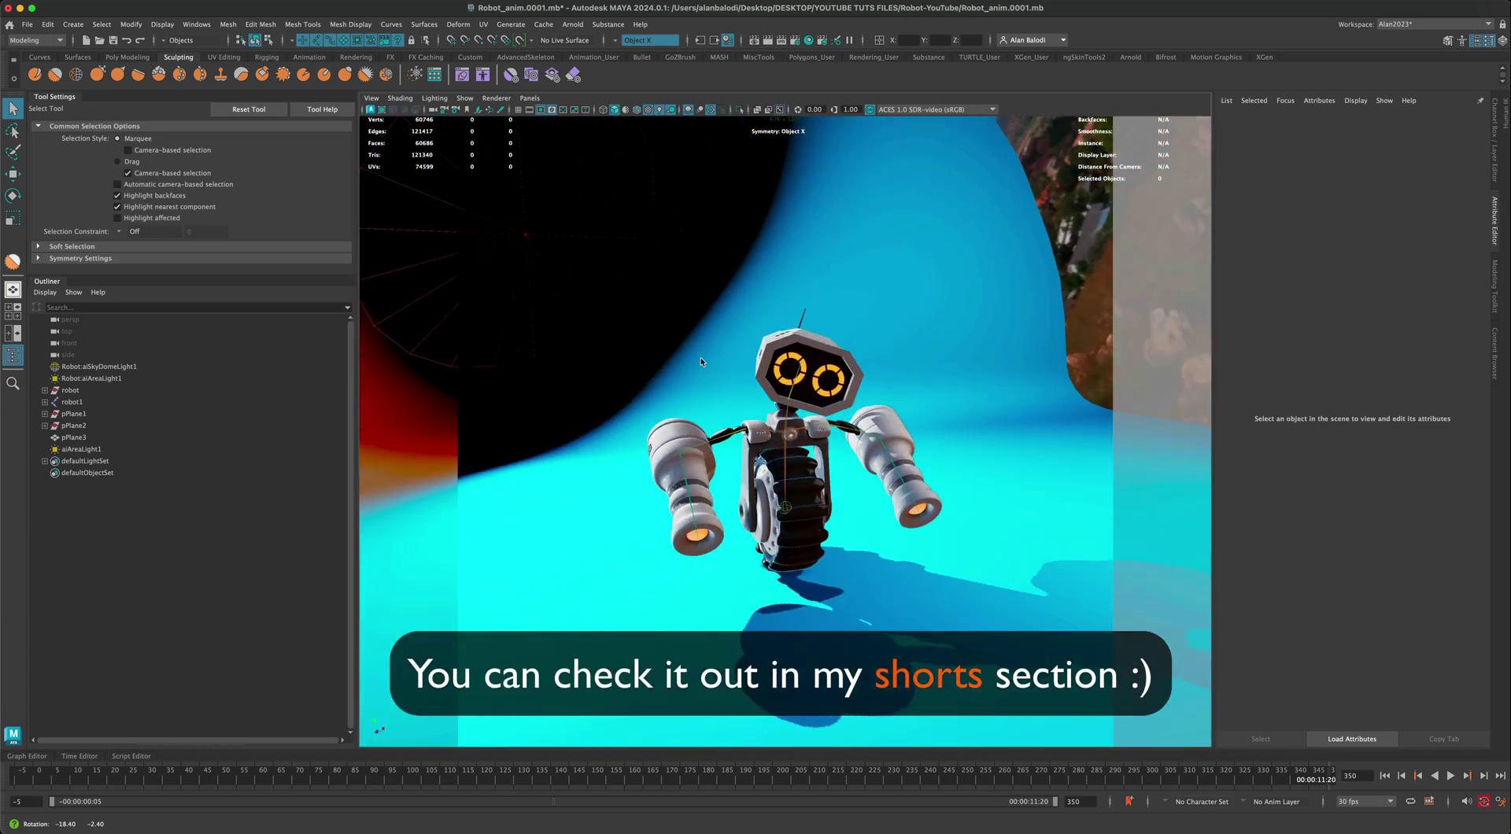
Step: Play the robot animation from its first frame and stop the playback
click(1385, 776)
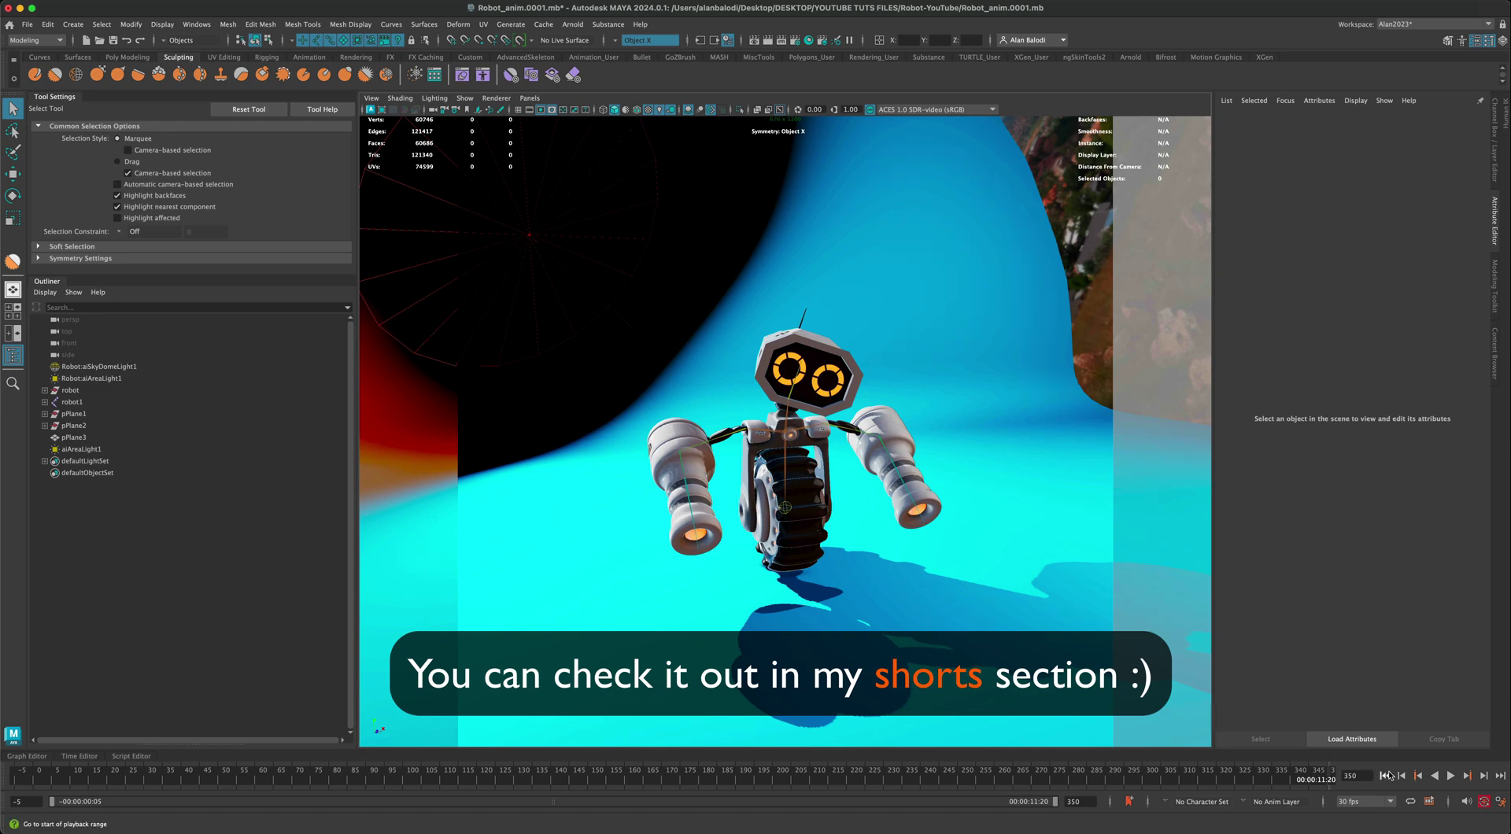
click(1452, 777)
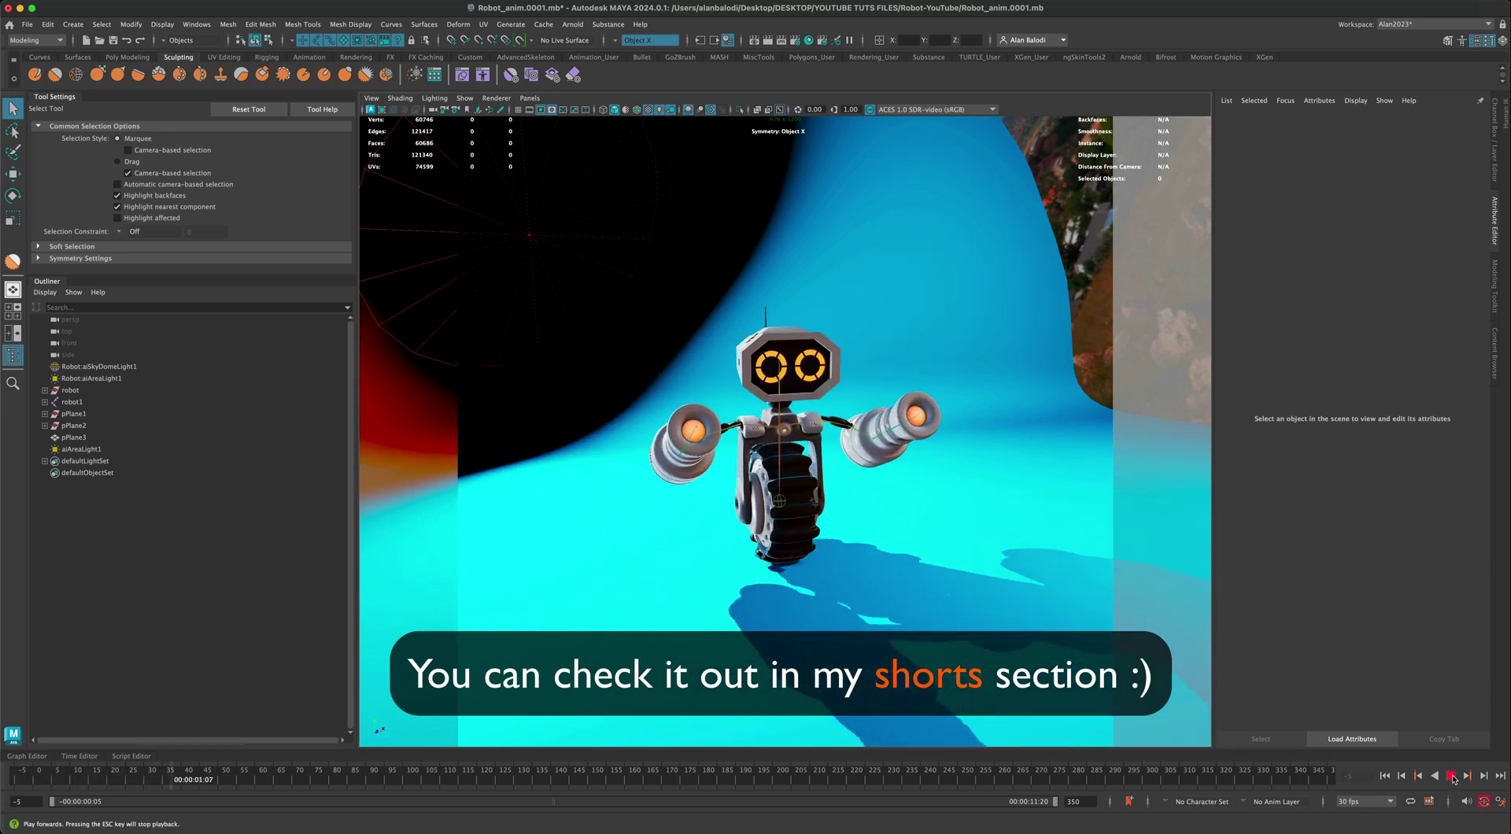
click(1454, 777)
alt+drag(853, 603, 910, 586)
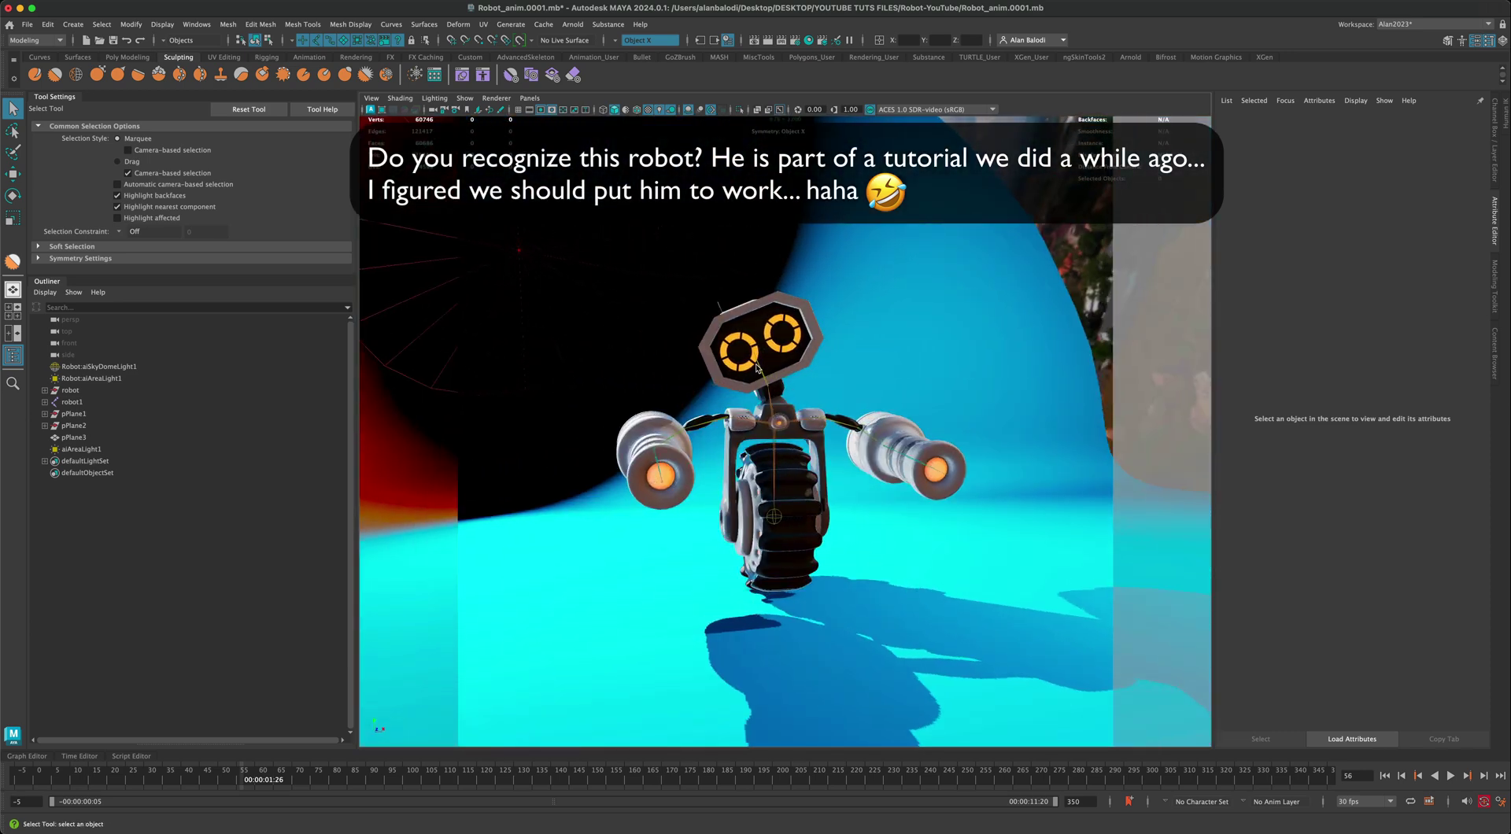
scroll(745, 427, up, 3)
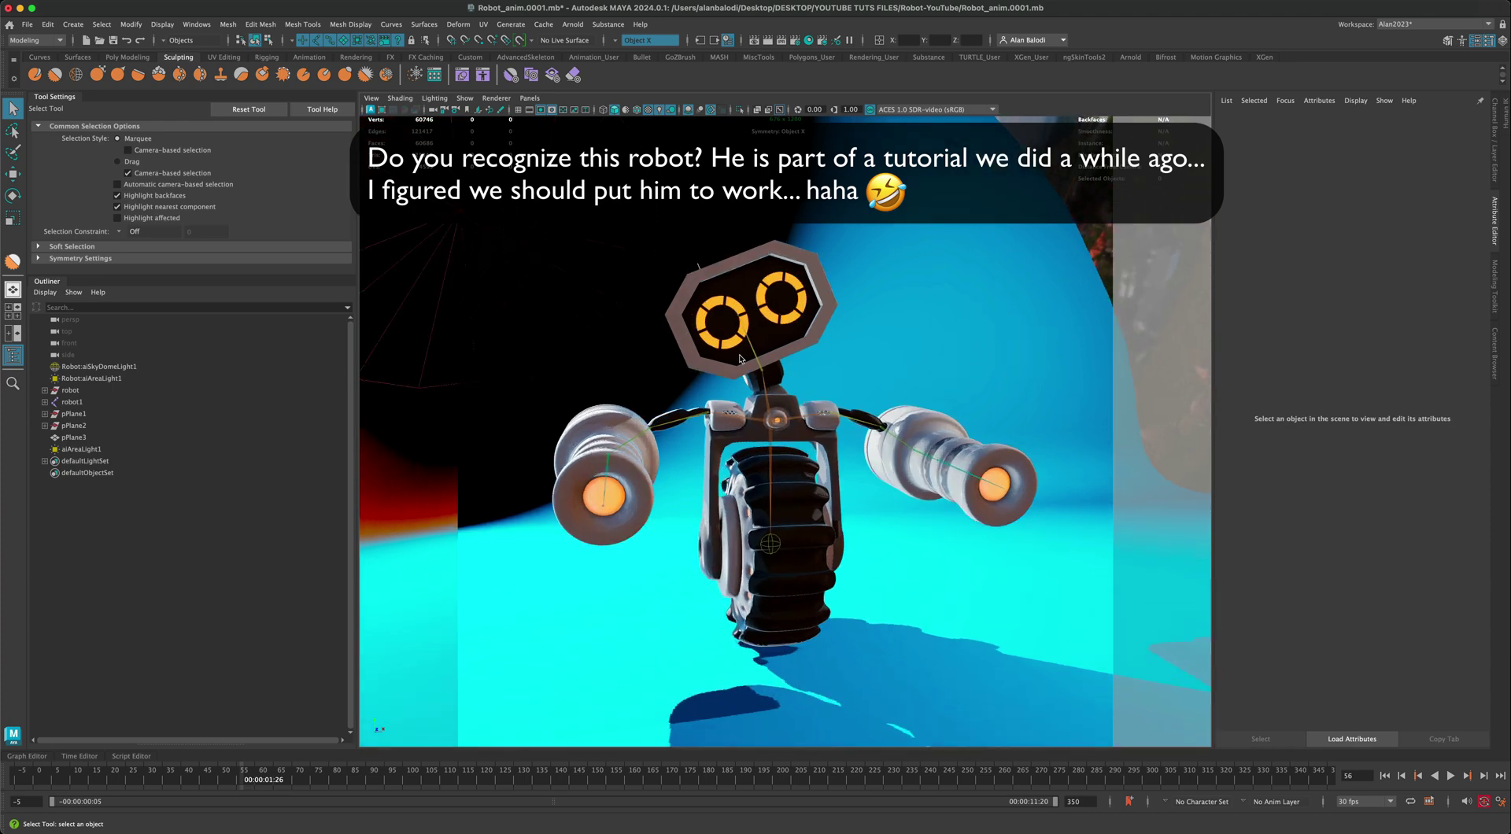
alt+drag(731, 364, 723, 369)
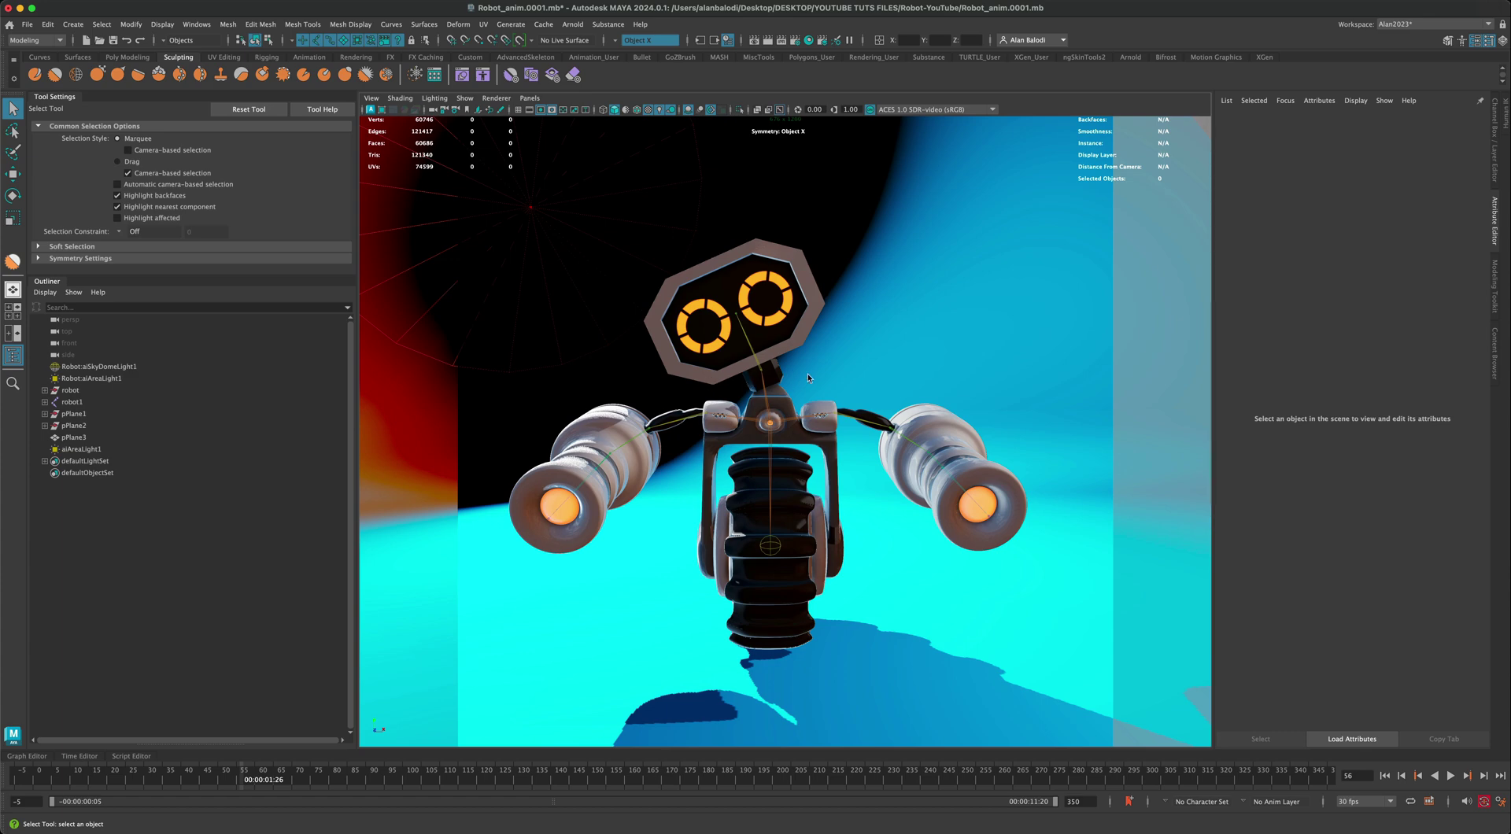
alt+drag(807, 378, 805, 369)
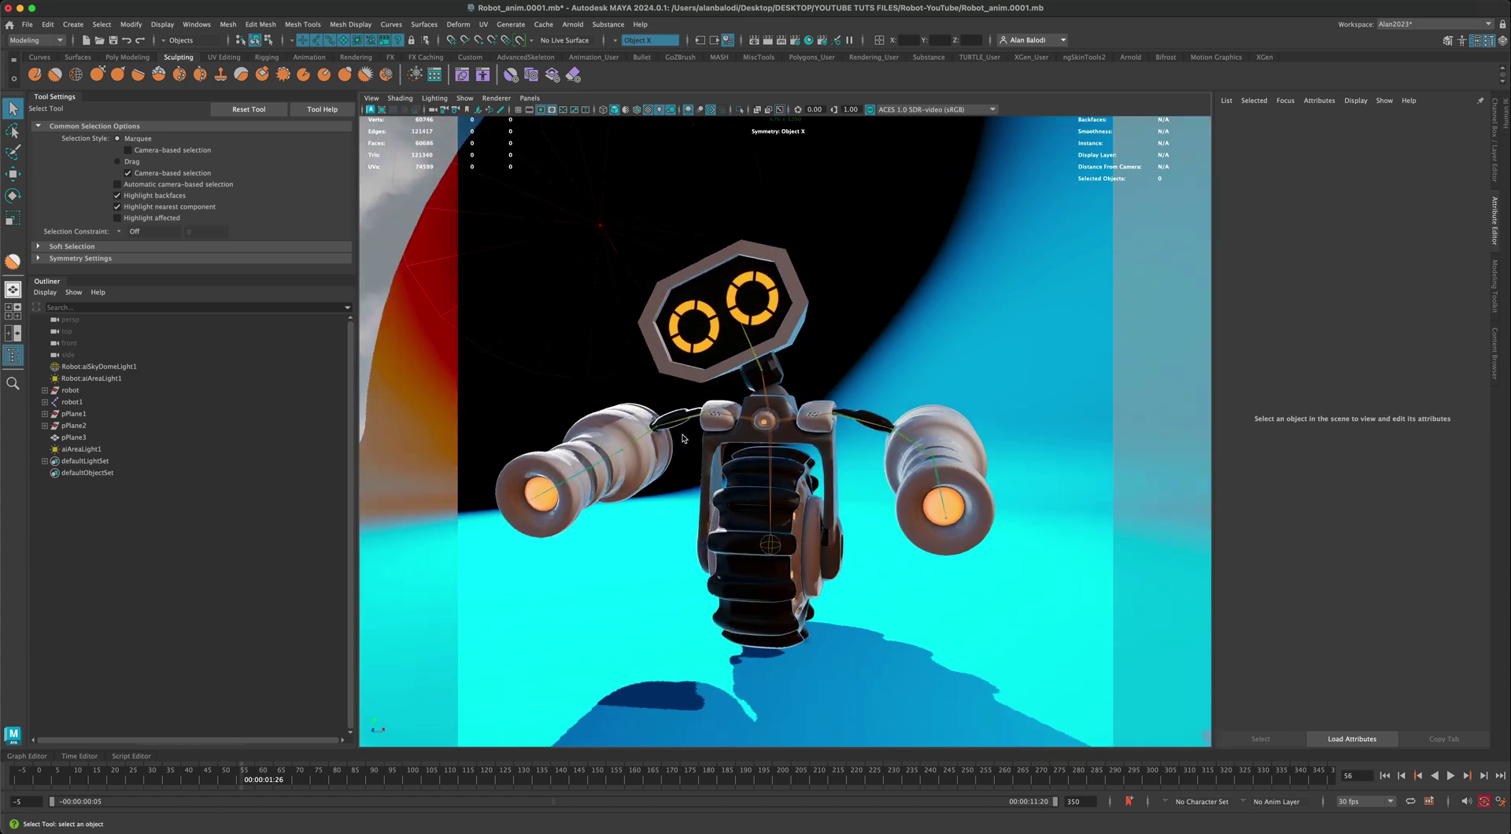
alt+drag(626, 374, 682, 352)
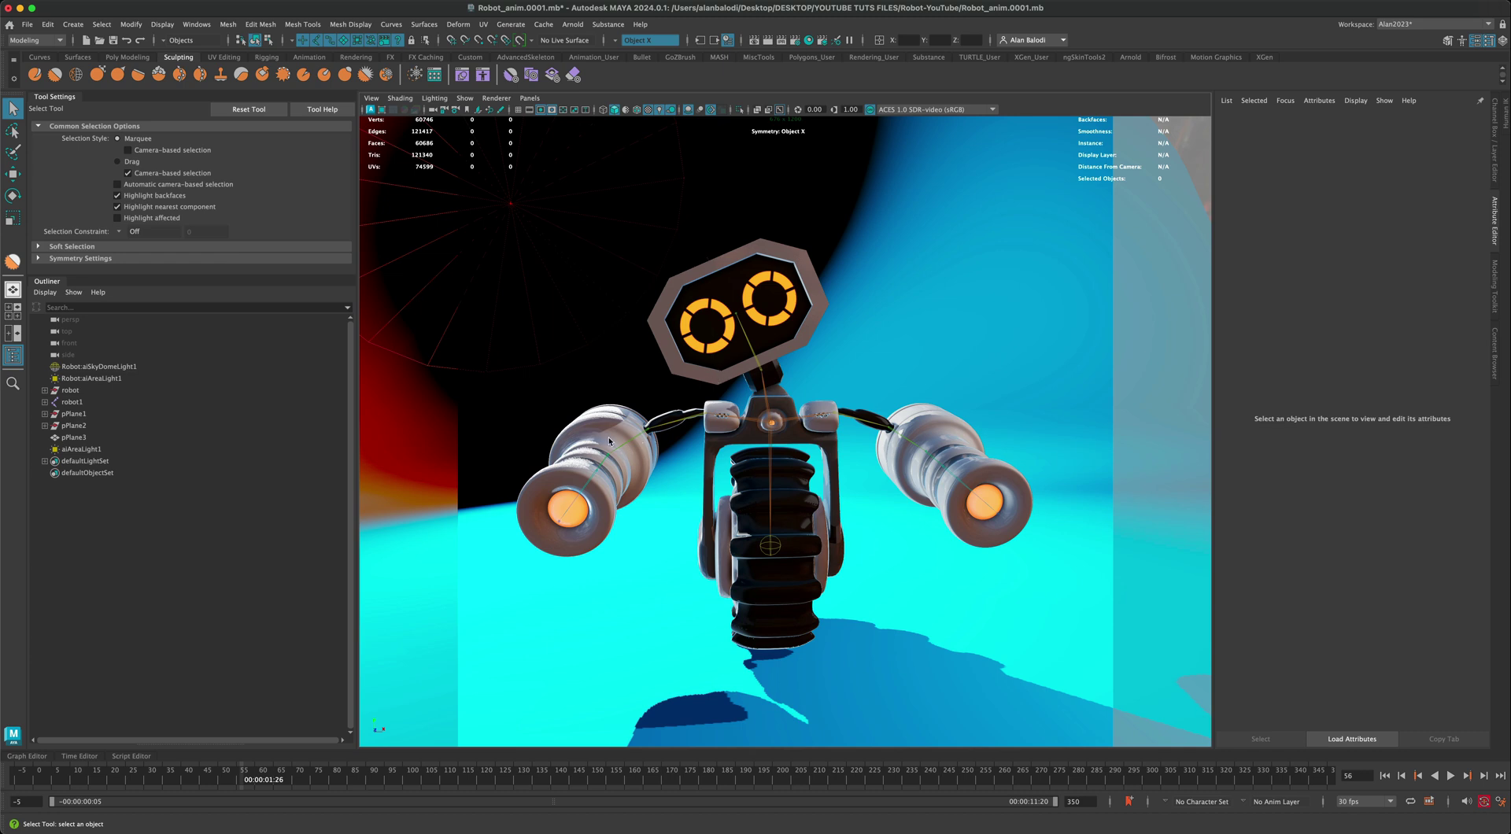
alt+drag(591, 394, 571, 384)
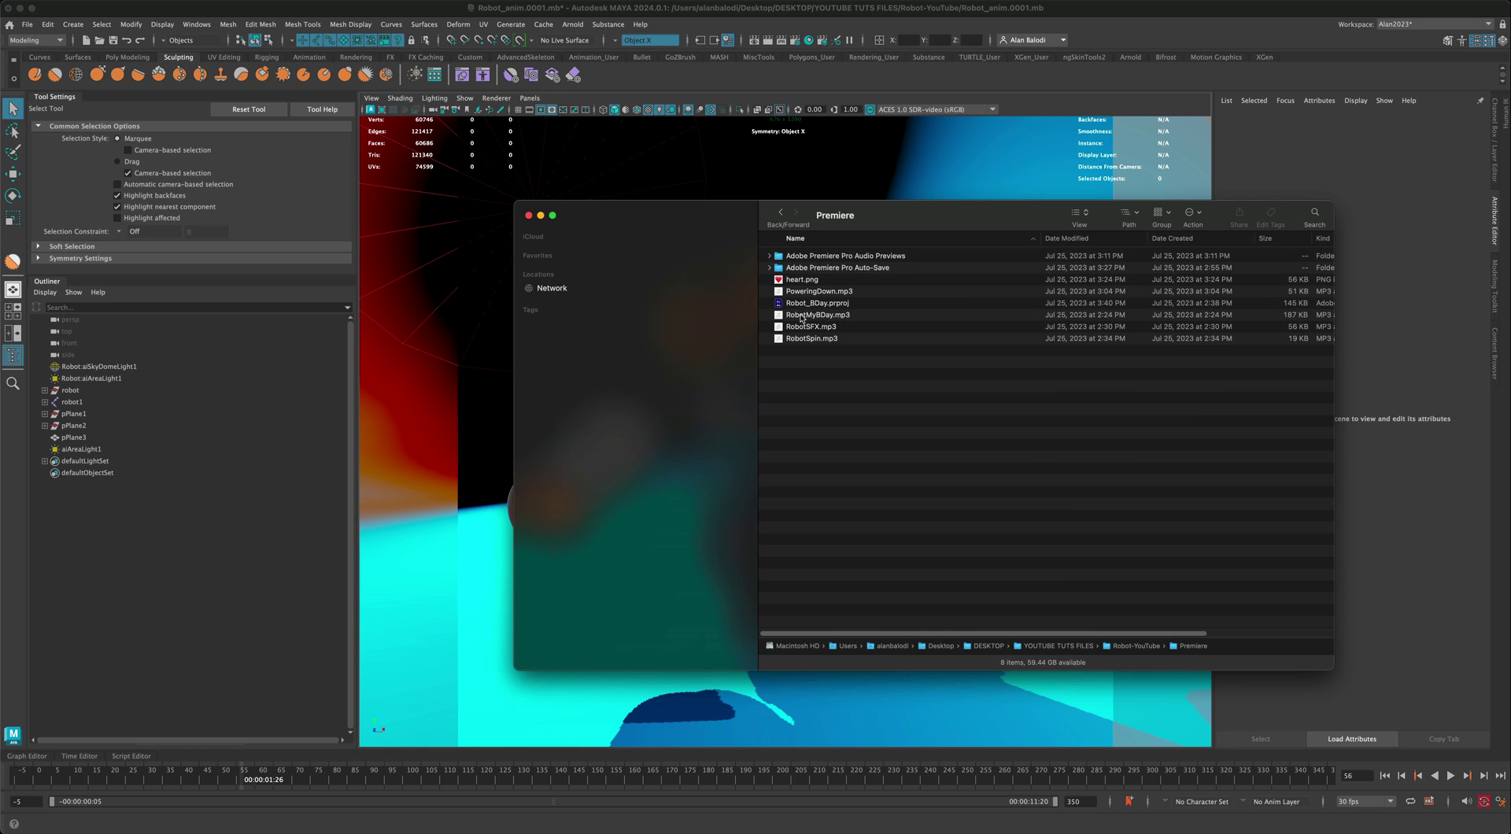
Step: Import the RobotSFX.mp3 sound file from the Premiere folder into the robot scene
click(841, 315)
drag(921, 222, 1039, 239)
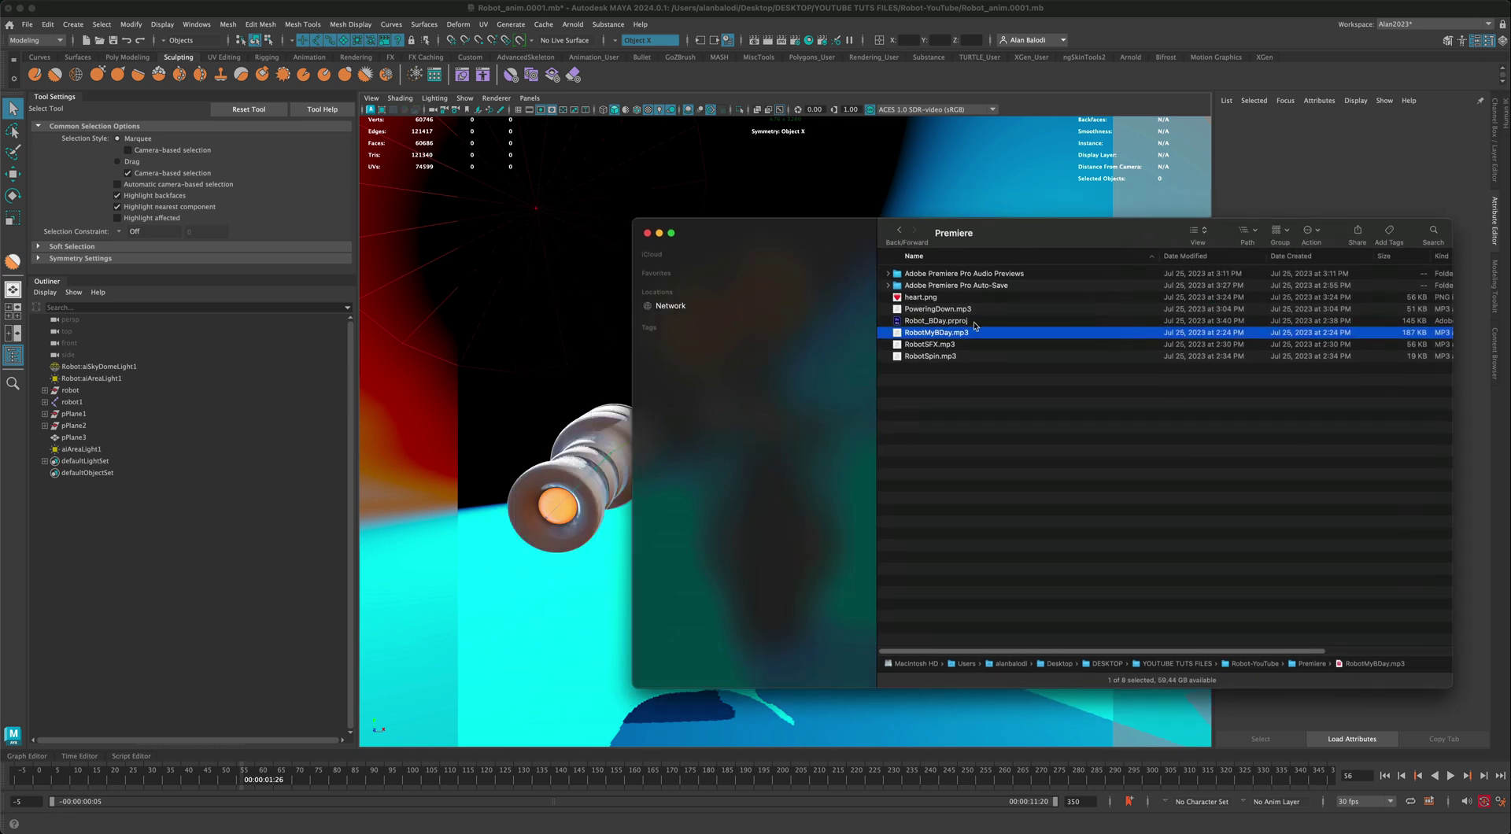
click(936, 345)
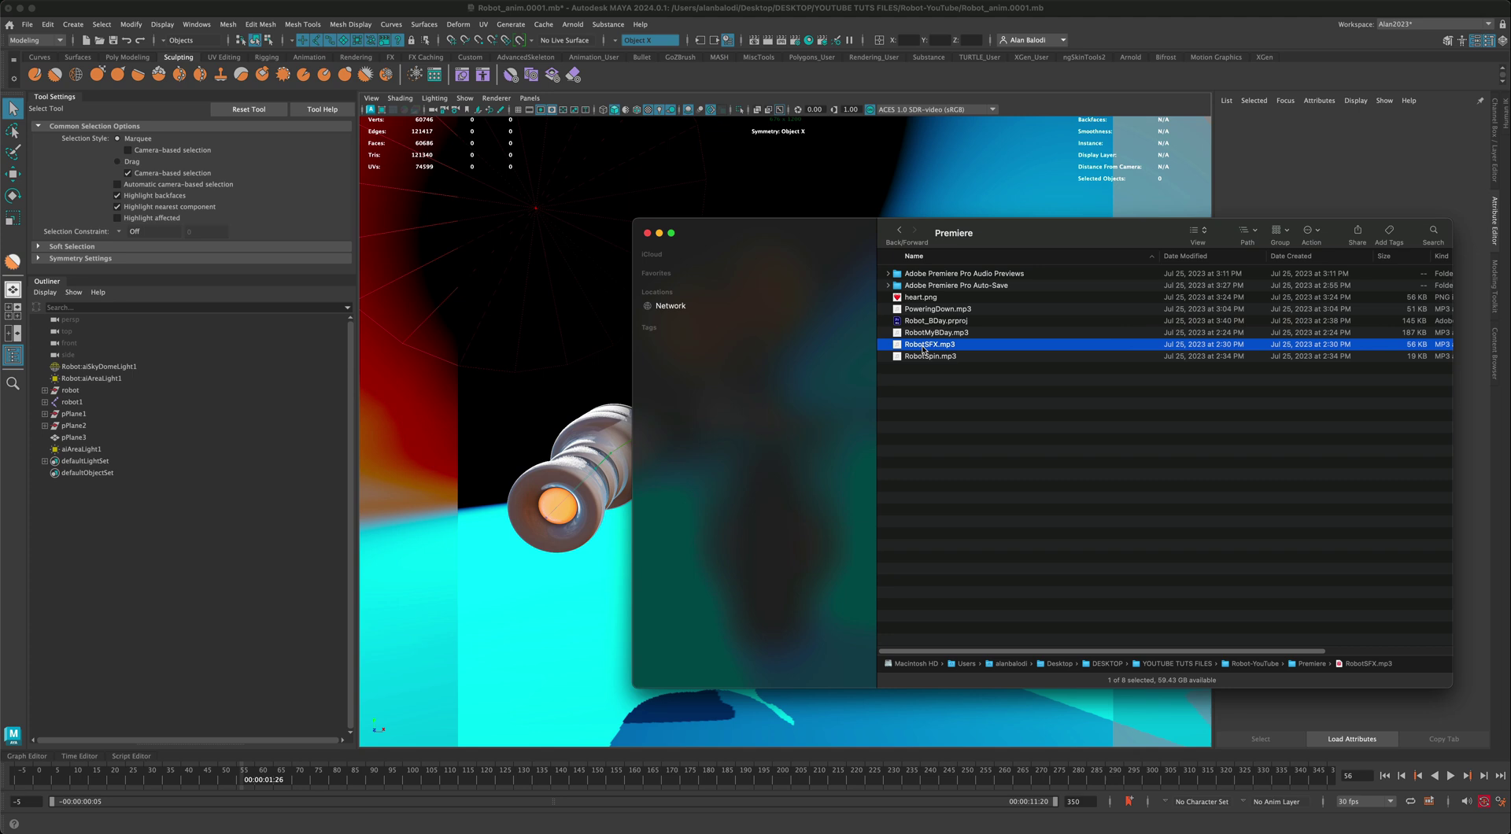
drag(898, 346, 517, 597)
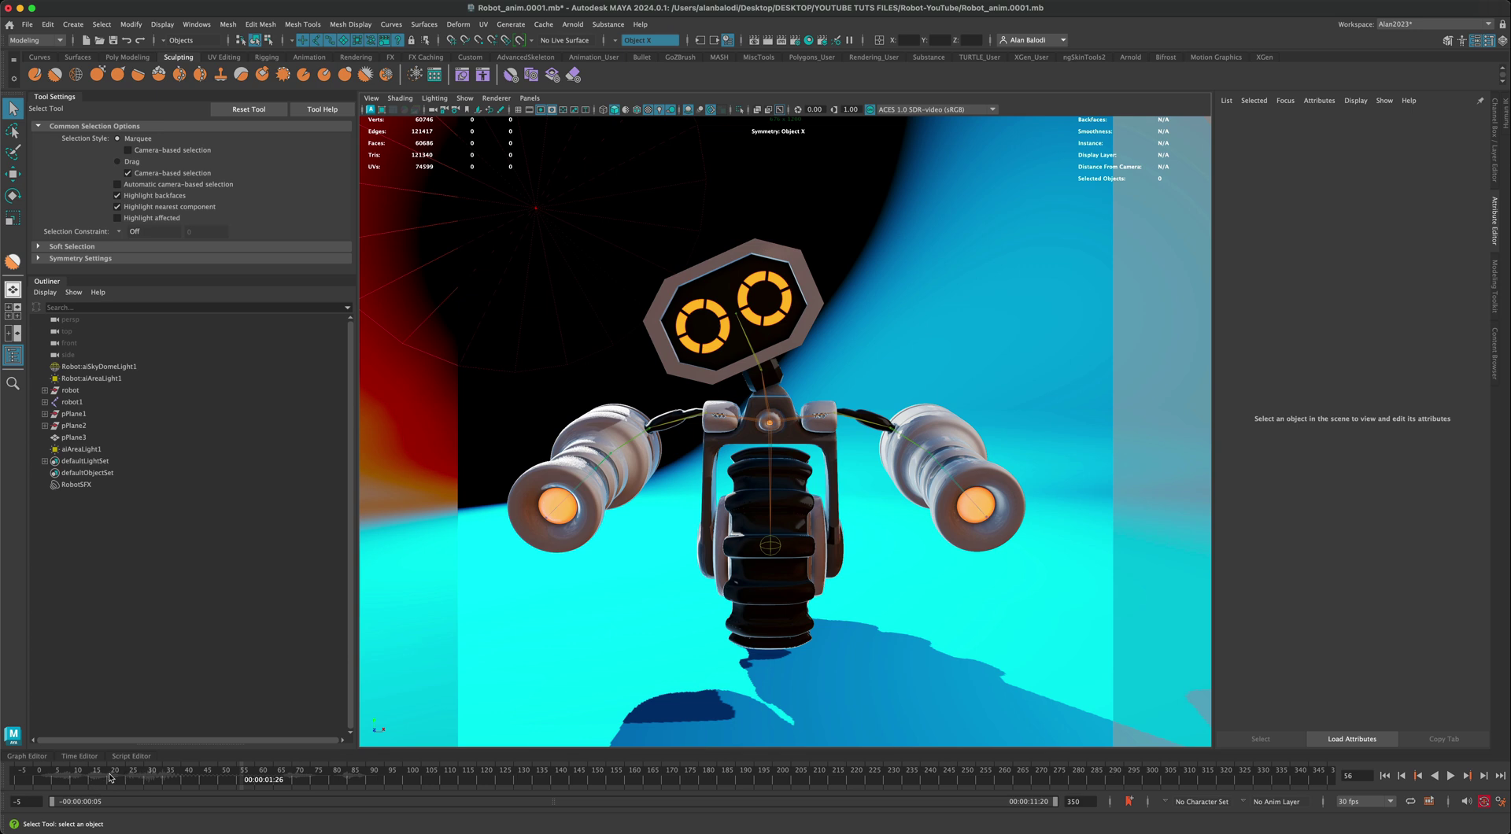
Step: Play the animation from frame -5 with the imported sound, and check the frame where the sound's waveform ends
drag(35, 781, 22, 780)
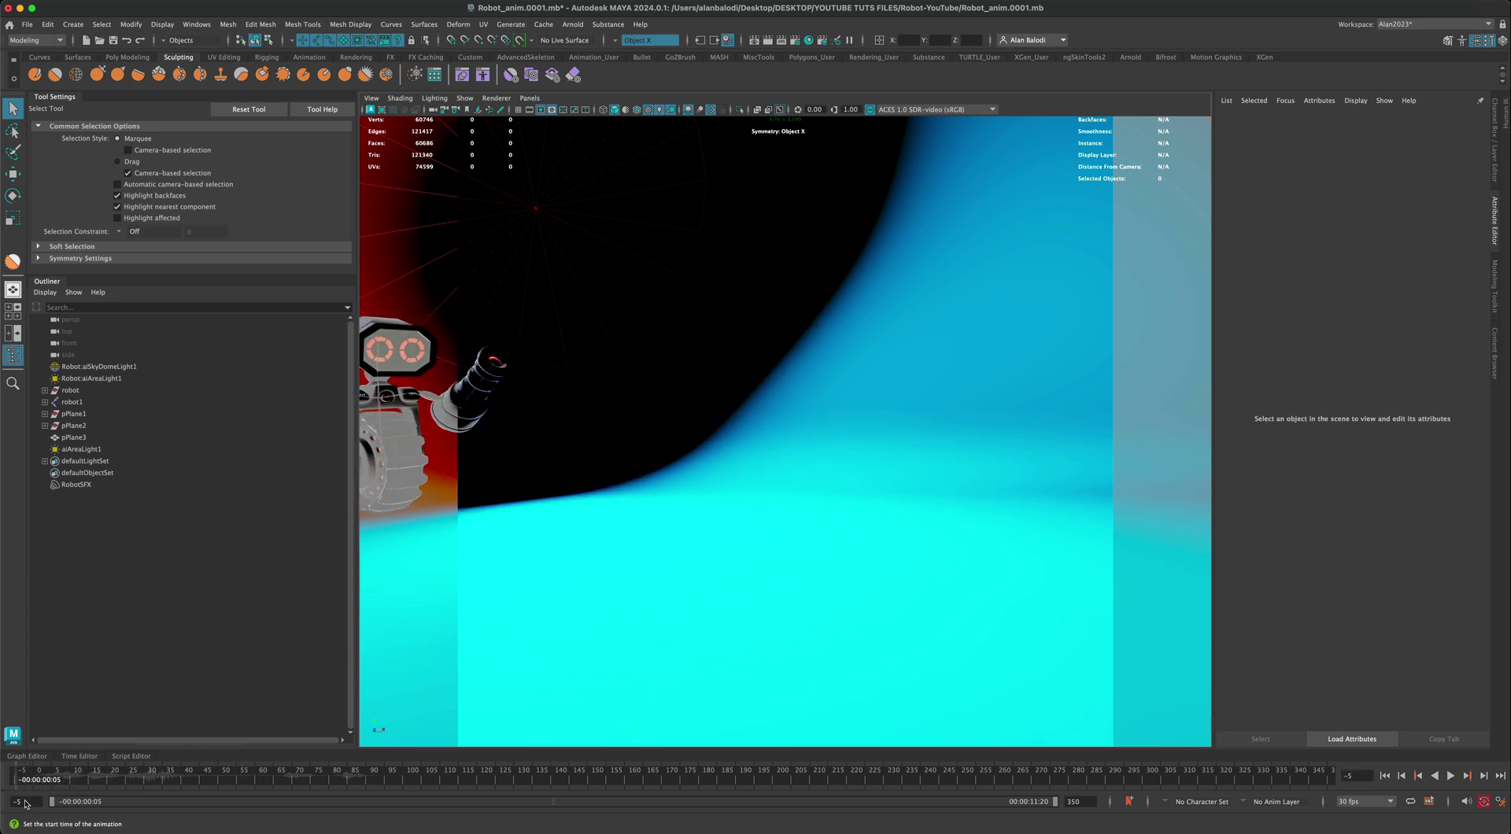
click(25, 803)
key(alt+v)
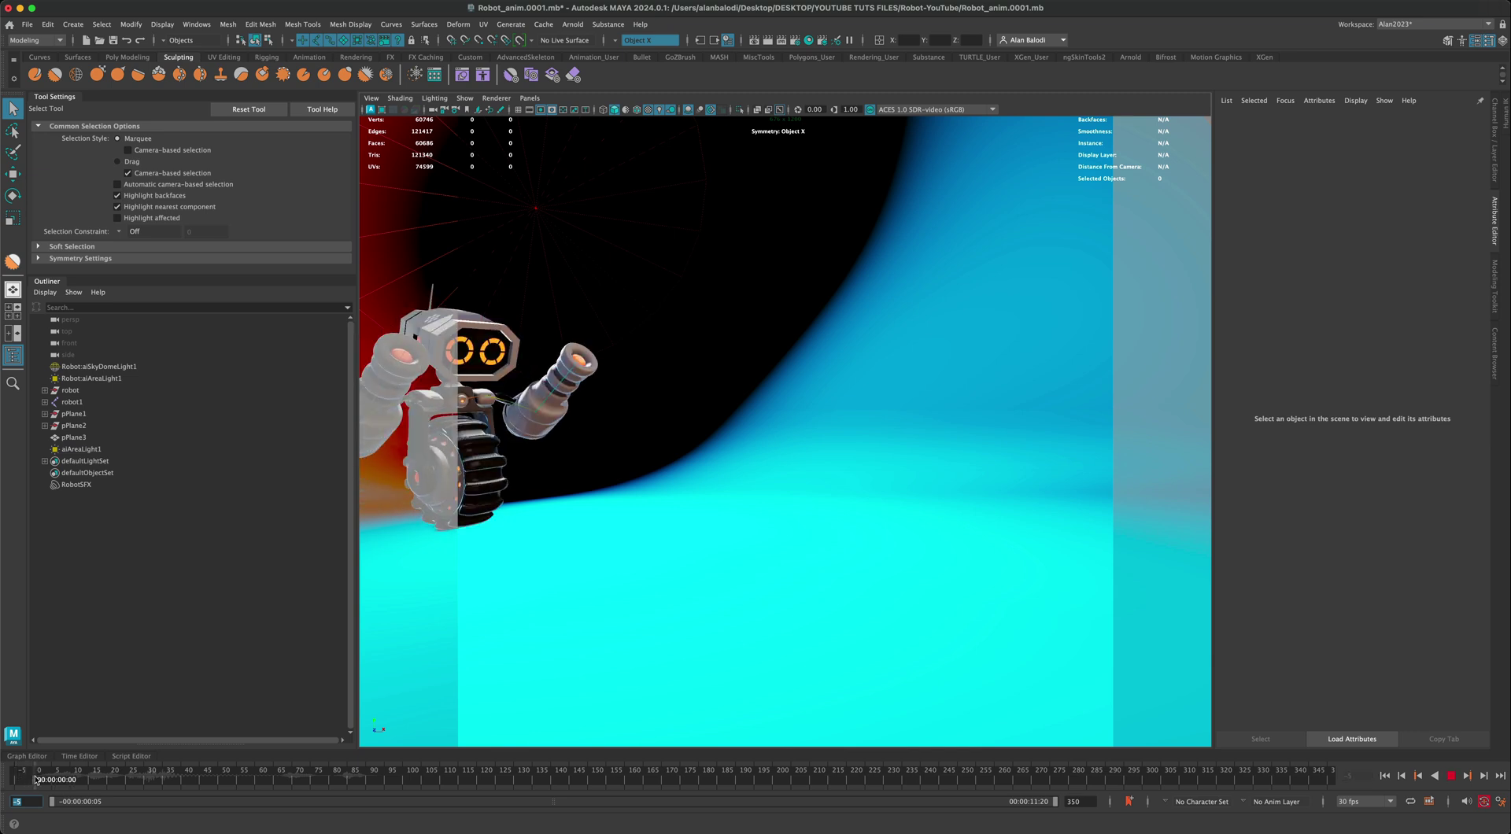
click(21, 781)
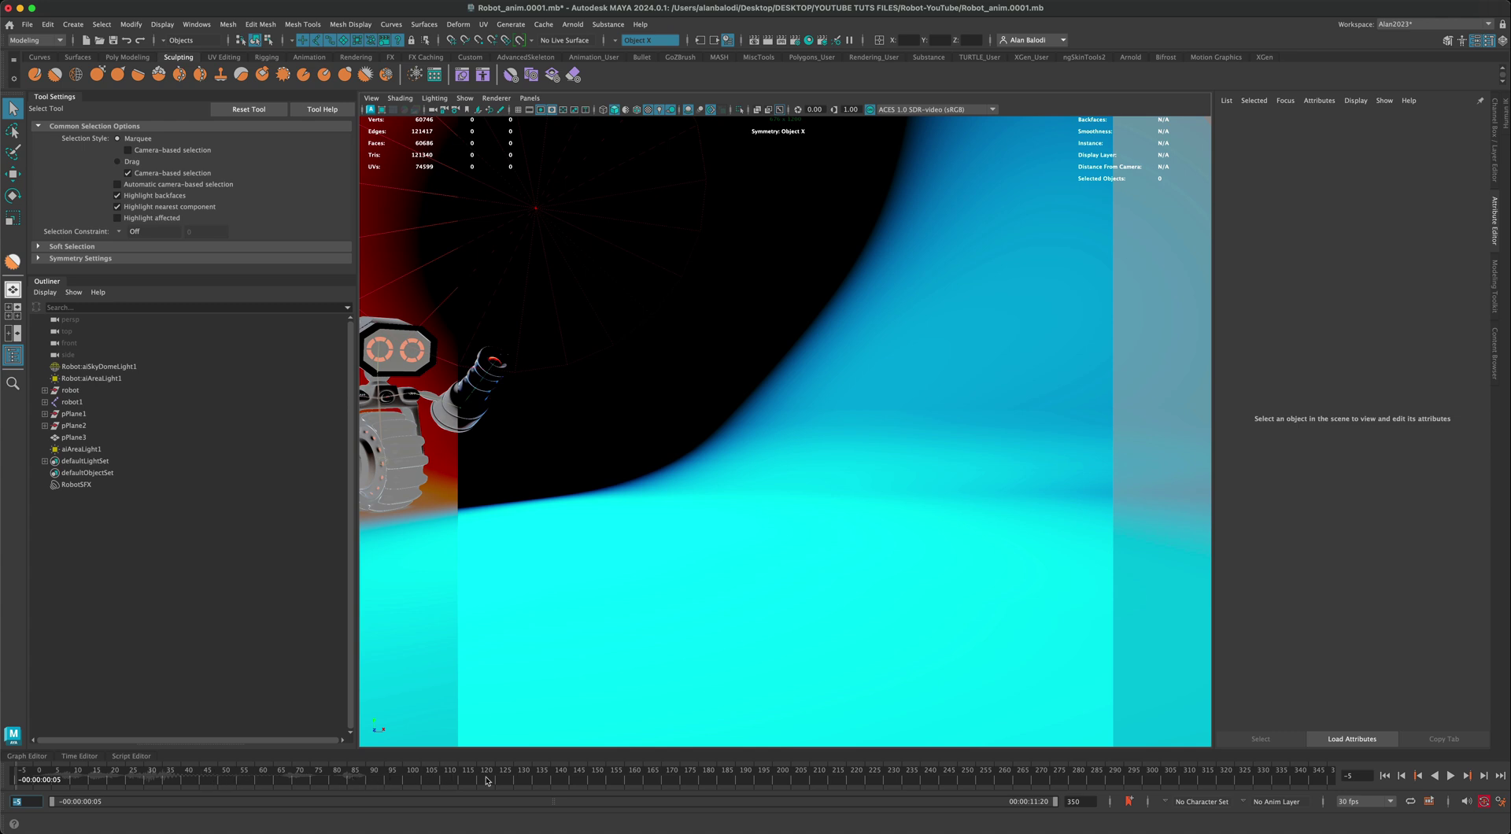
click(370, 780)
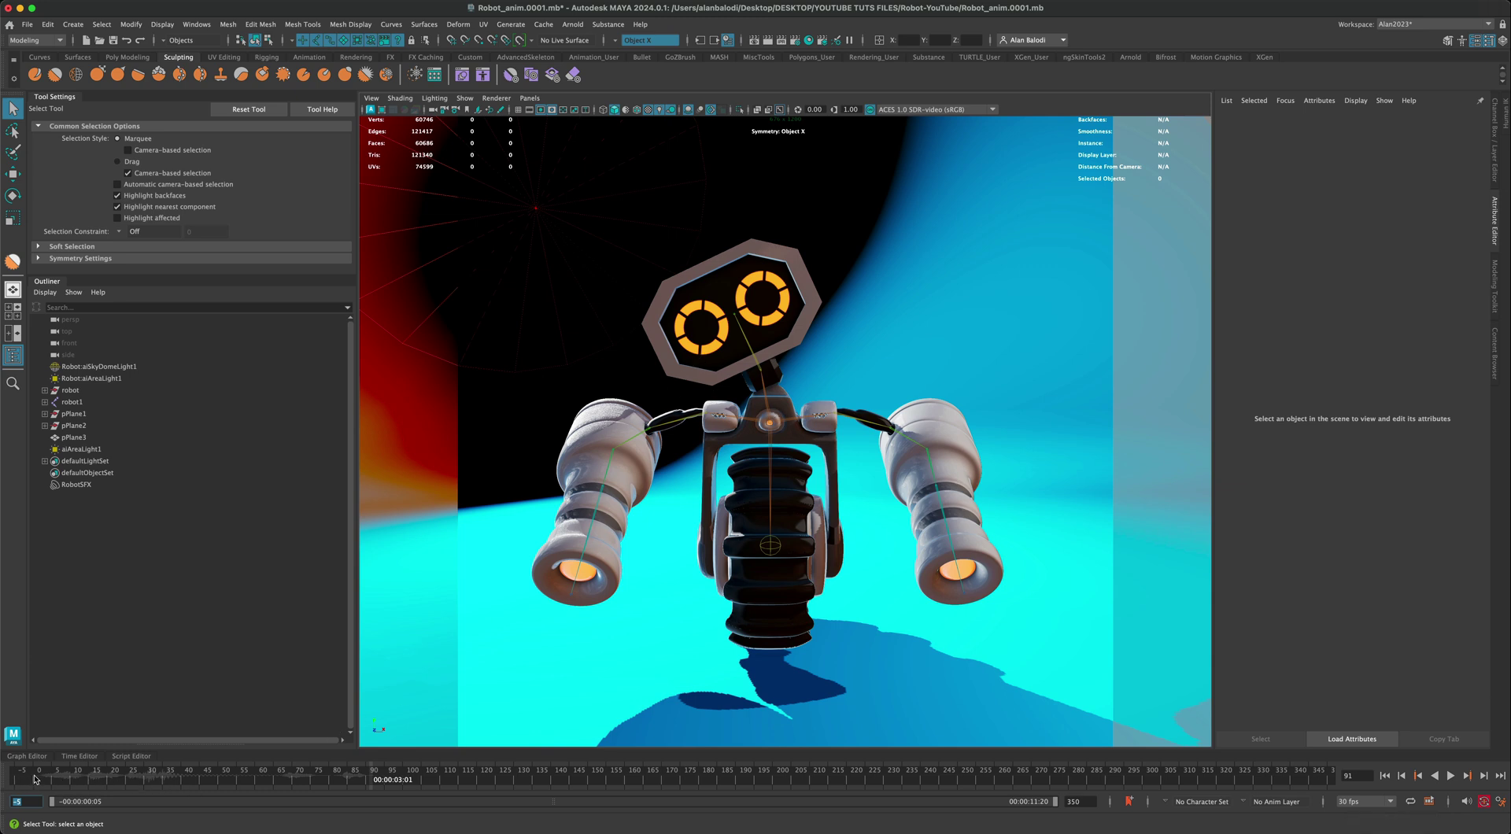
Step: Set the waveform display of the timeline audio to Top
mouse_move(28, 781)
mouse_down()
mouse_move(372, 778)
mouse_move(11, 781)
mouse_up()
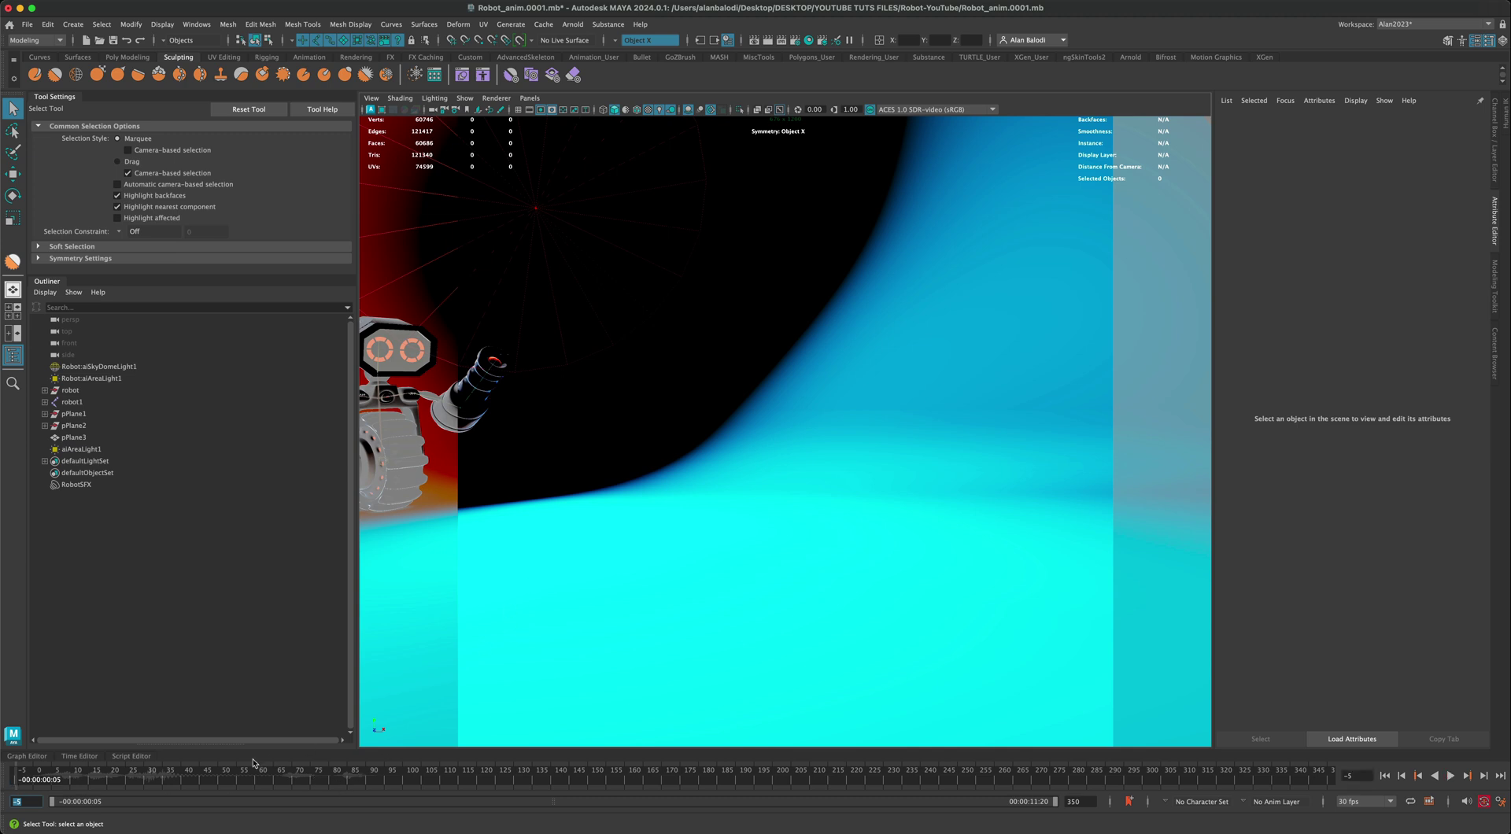
right_click(15, 777)
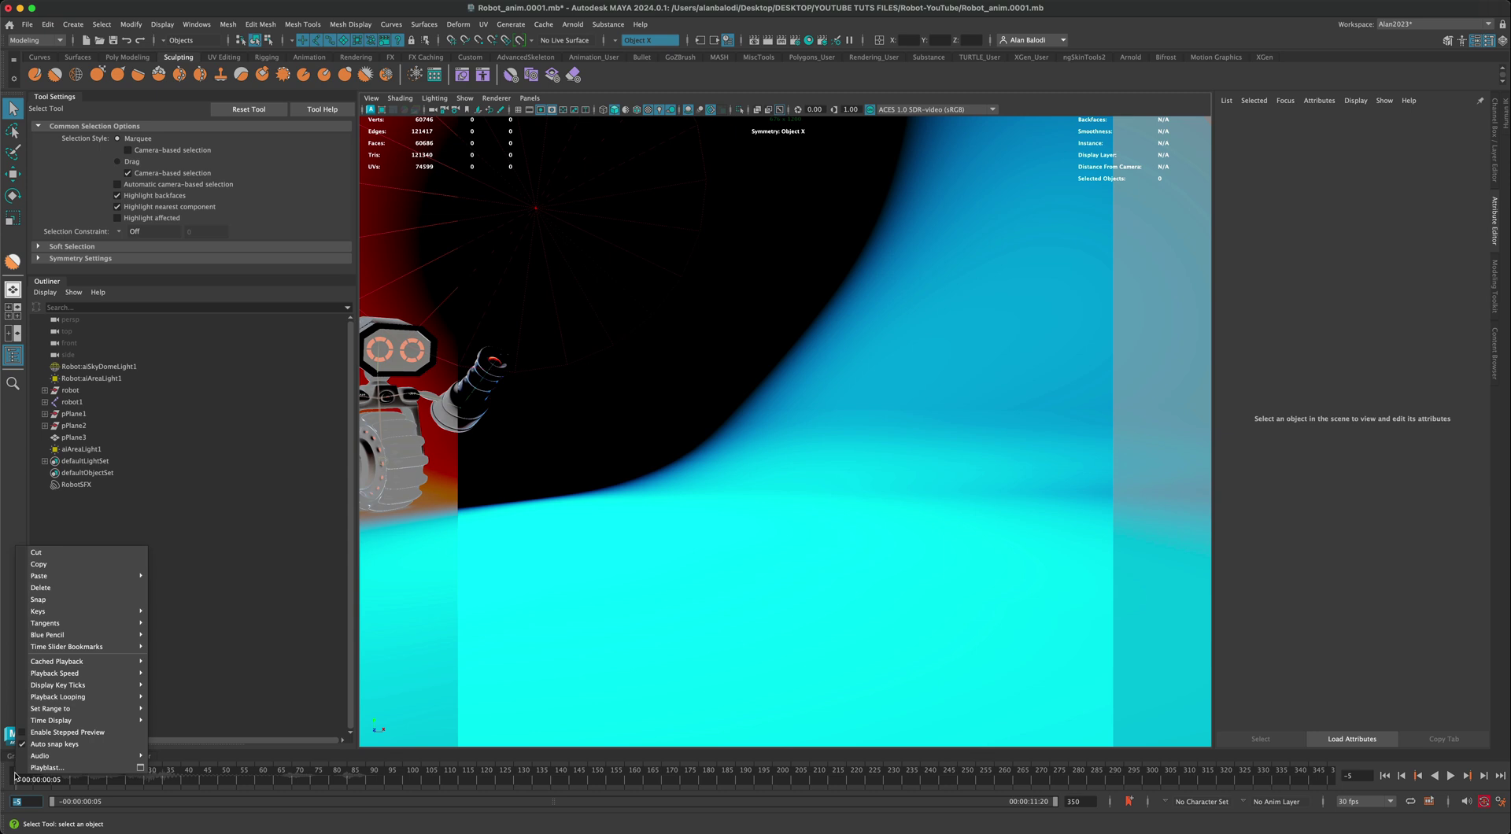
mouse_move(35, 757)
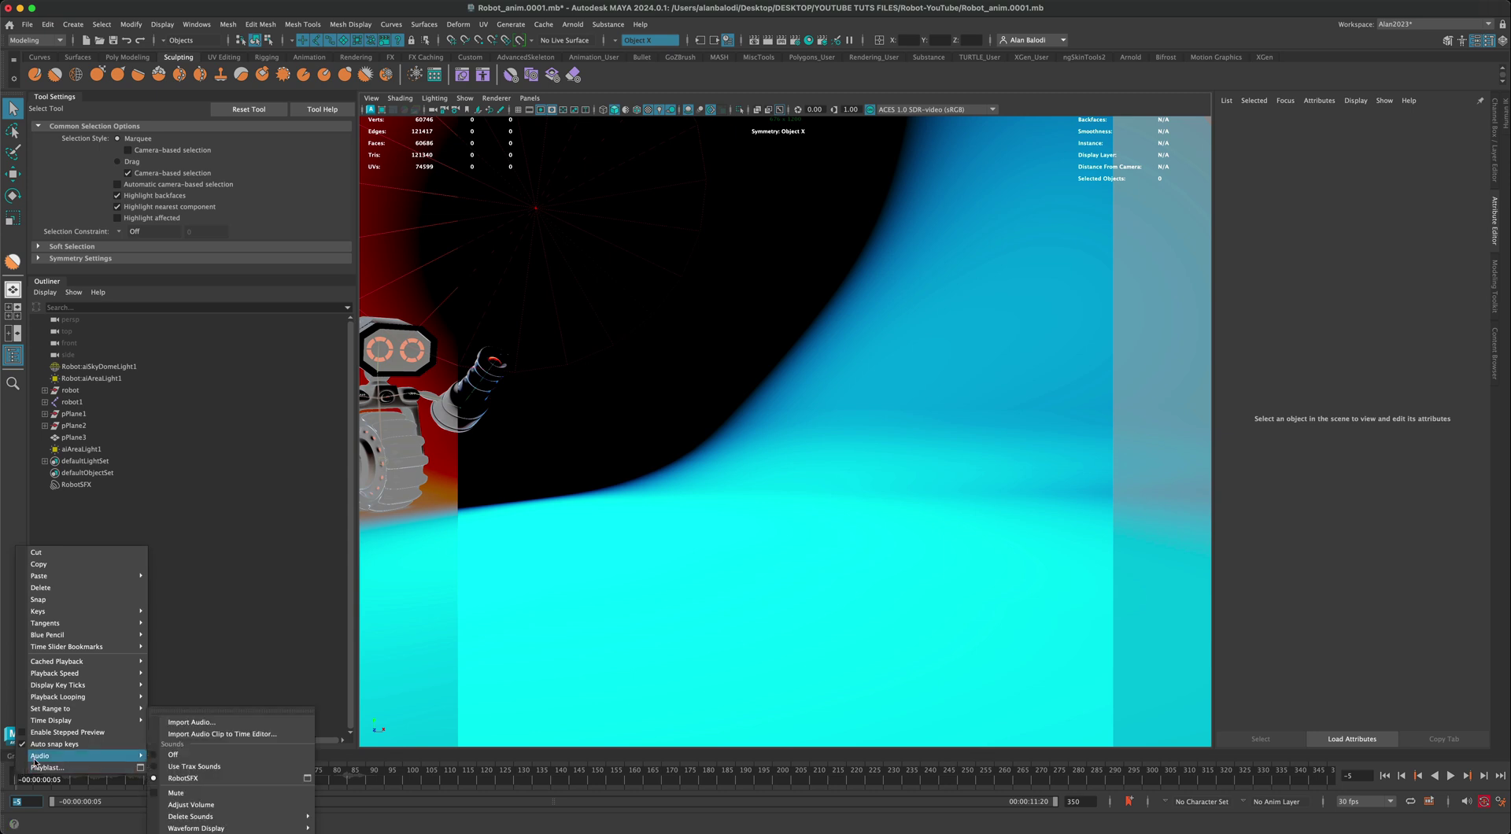
mouse_move(226, 826)
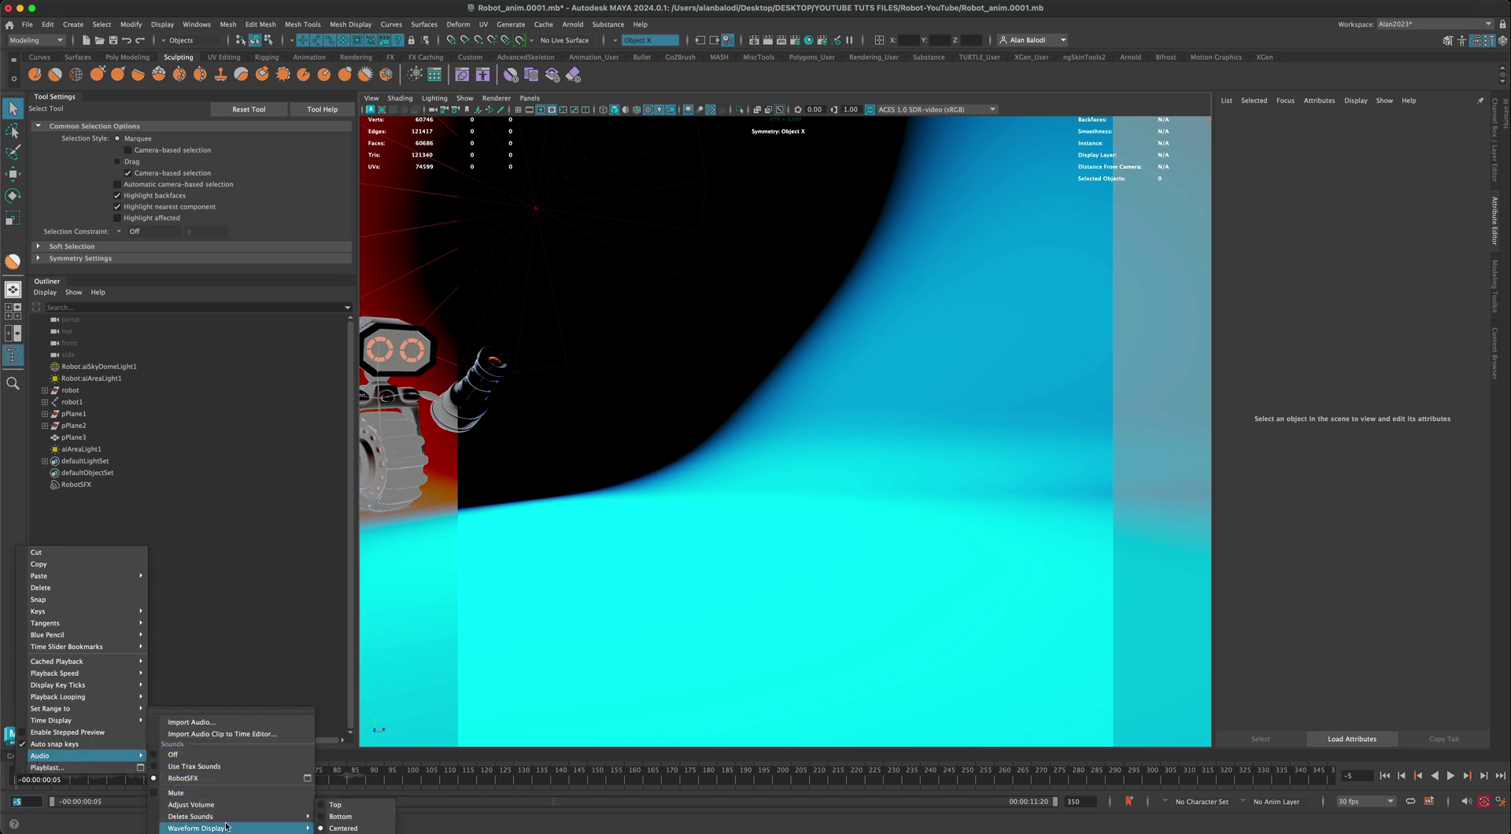
click(334, 805)
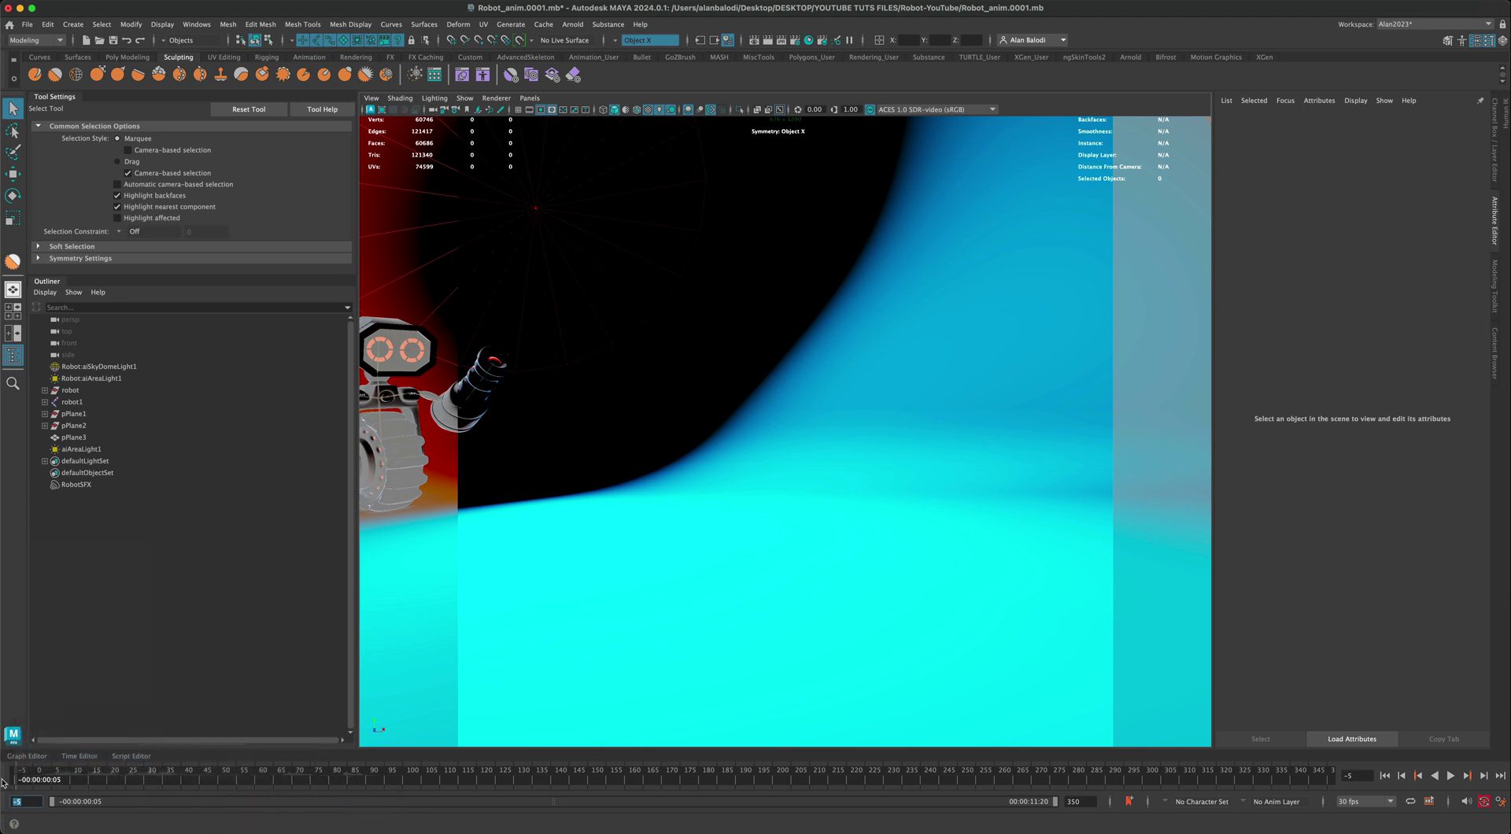
right_click(14, 784)
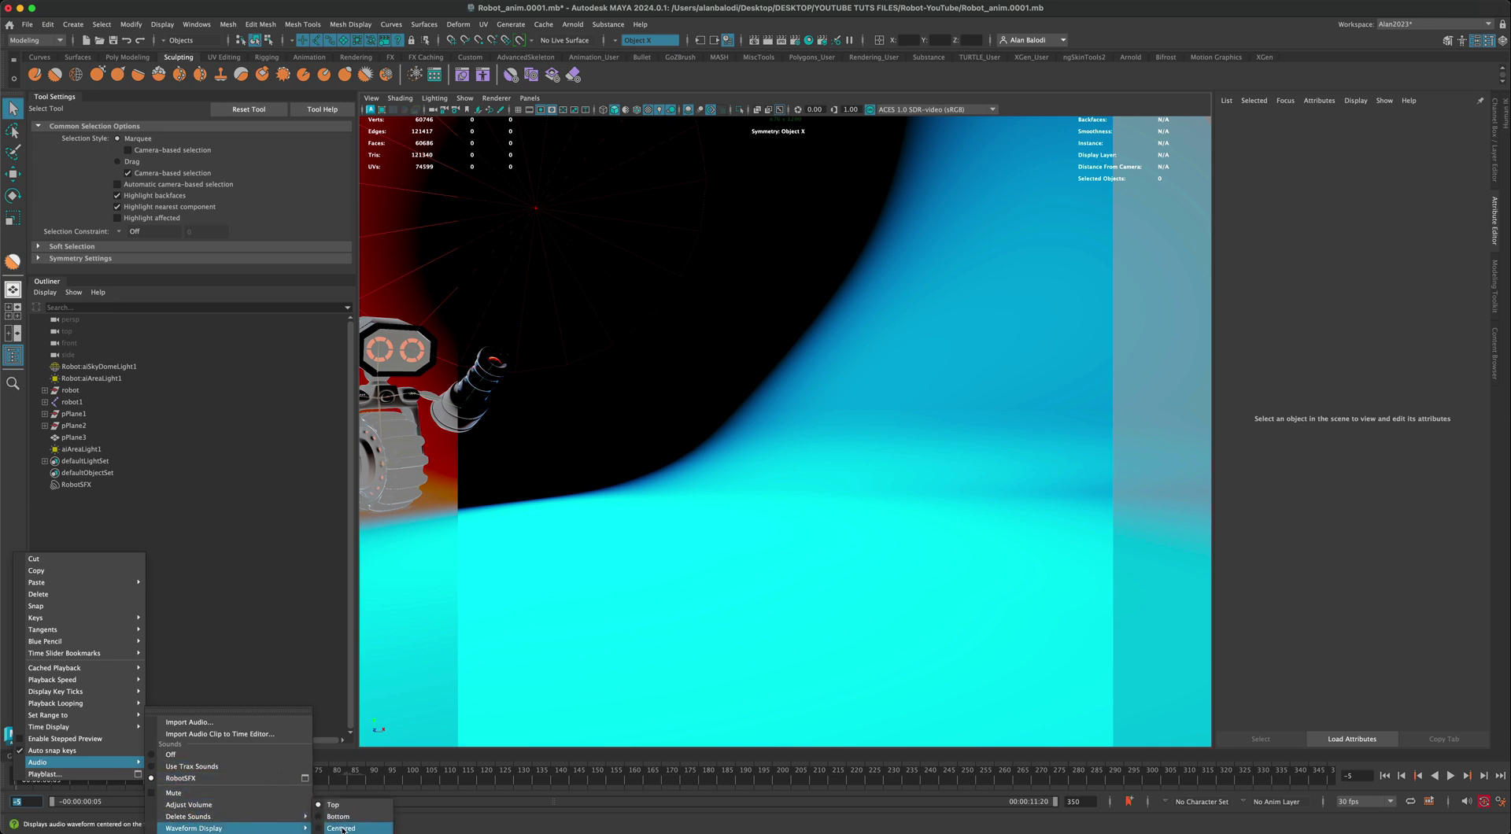
click(323, 804)
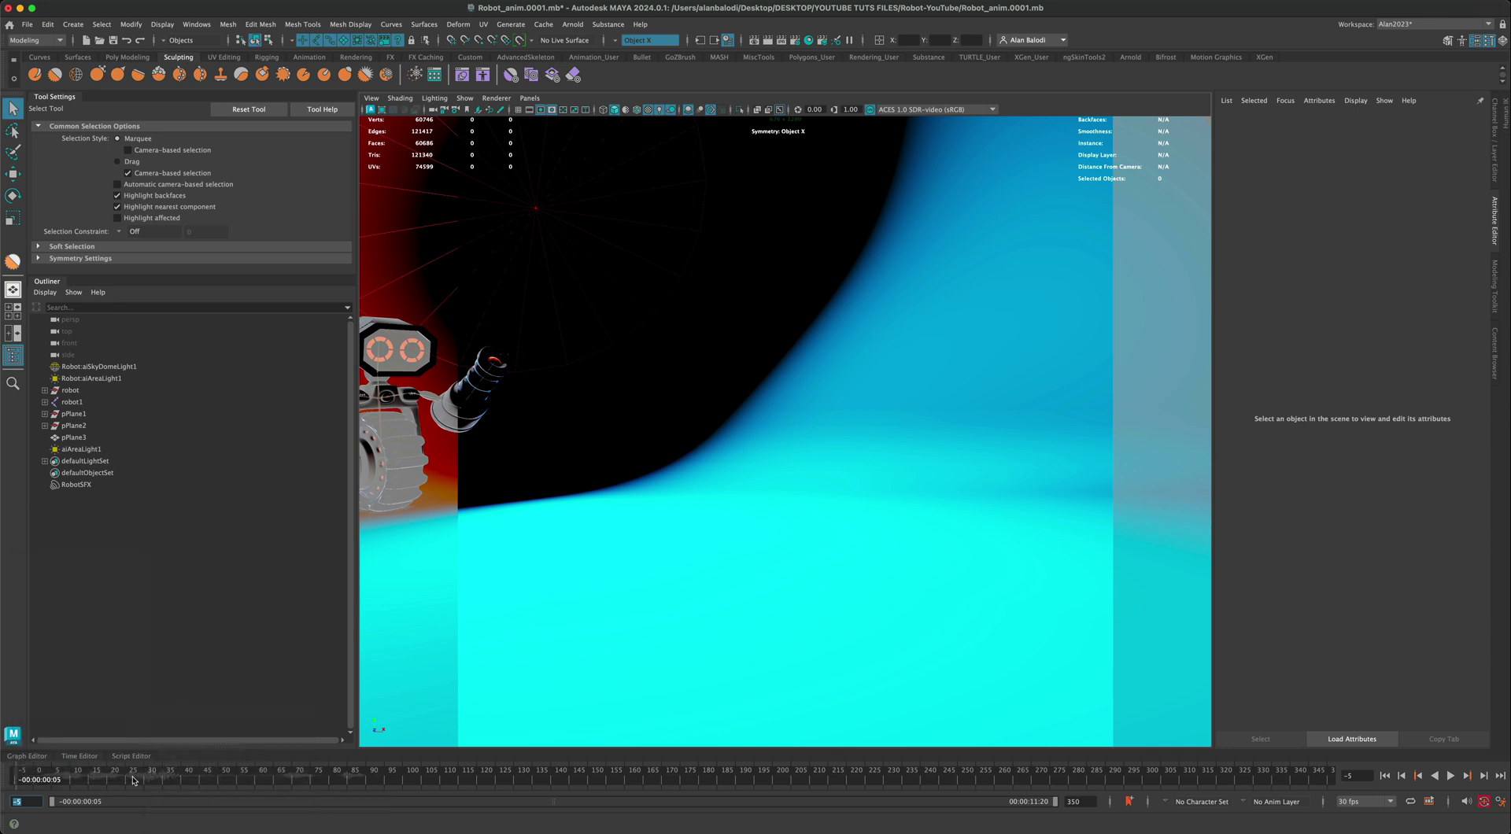
right_click(19, 779)
mouse_move(37, 761)
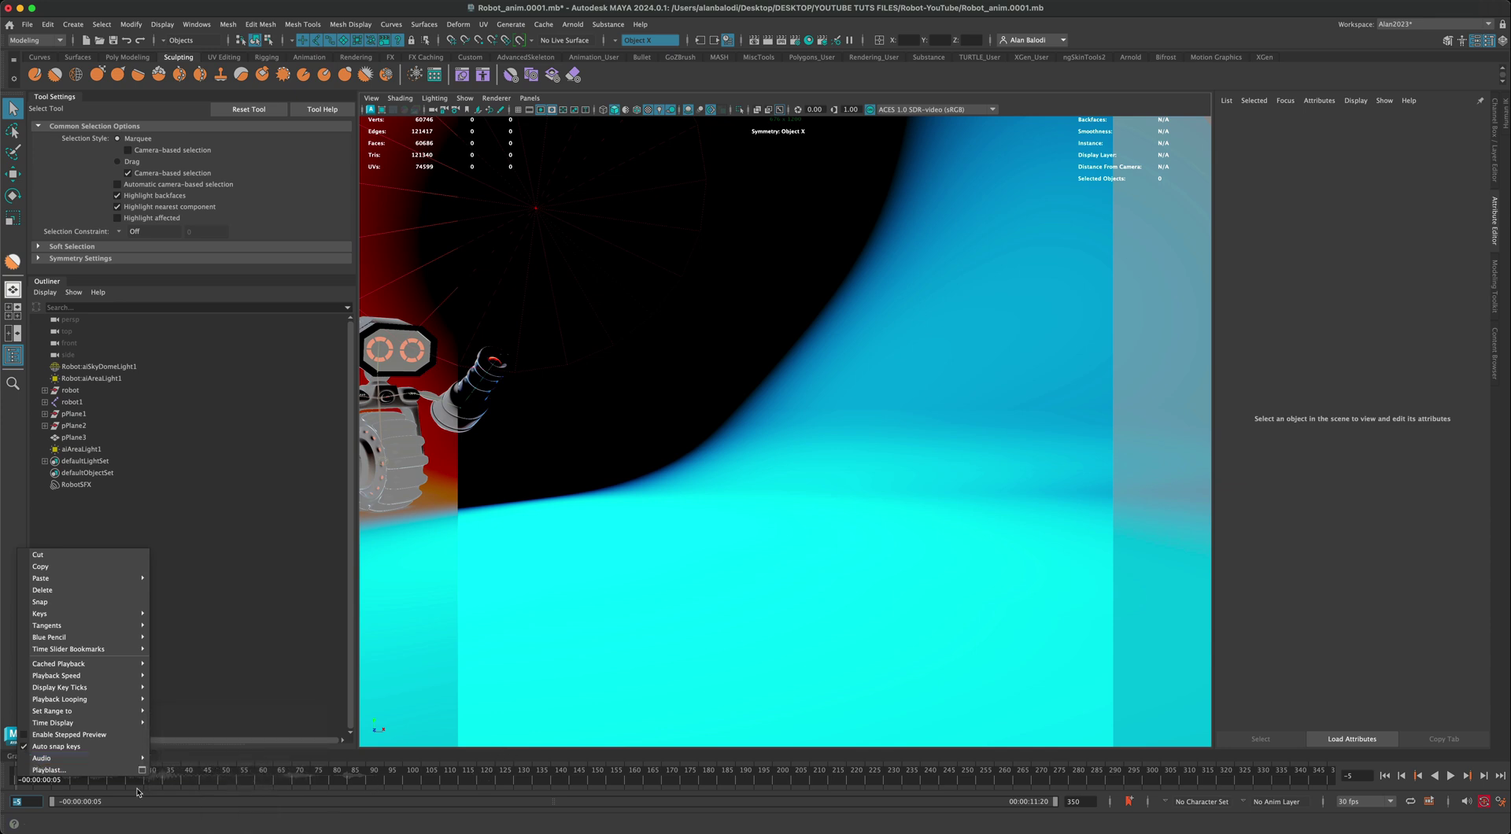
click(217, 782)
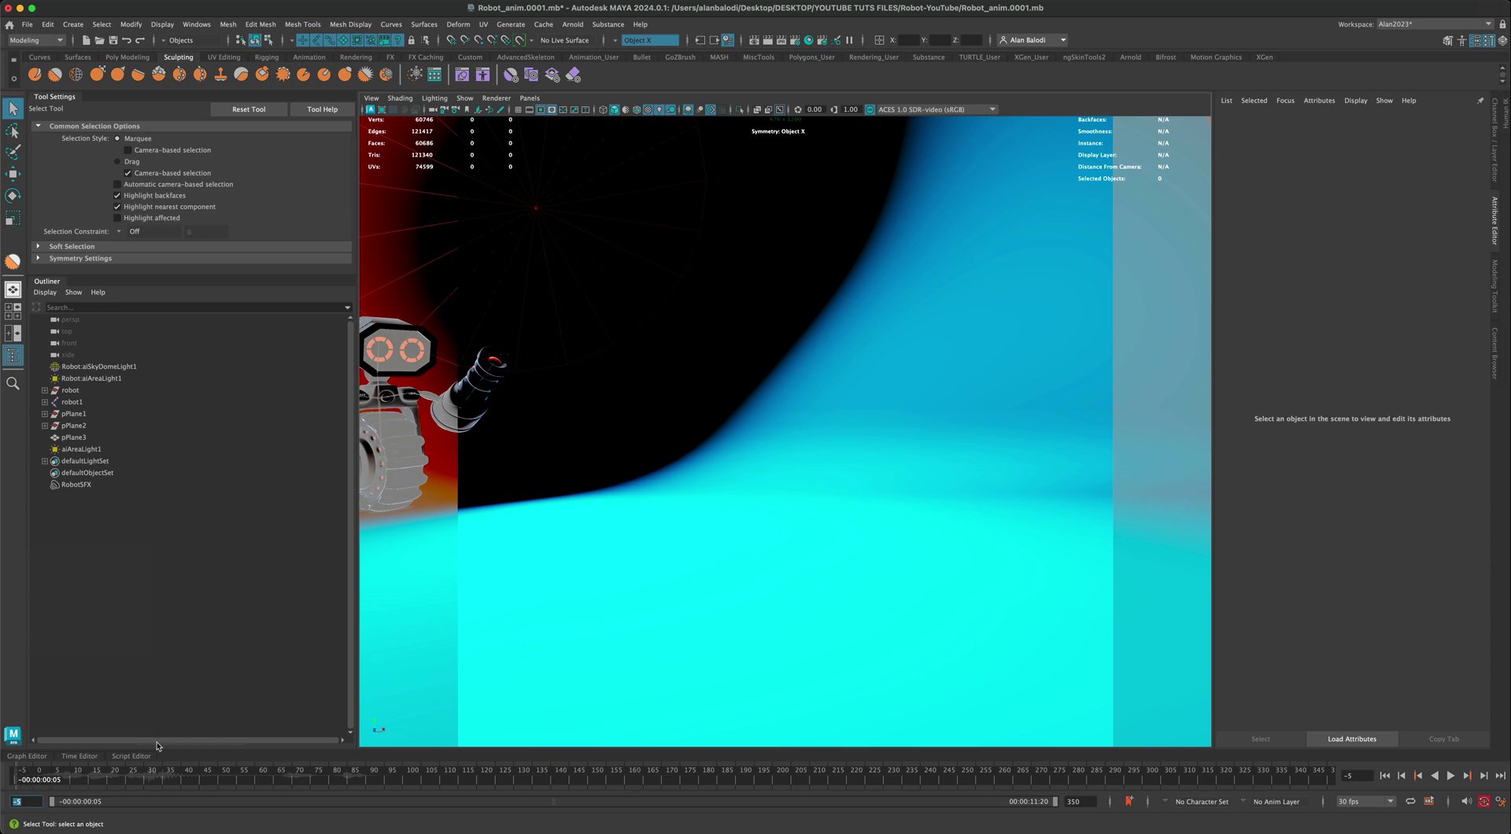
Step: Scrub the animation to frame 125 to find the sound's new starting point, and return to frame -5
mouse_move(123, 783)
mouse_down()
mouse_move(27, 782)
mouse_move(529, 783)
mouse_move(496, 784)
mouse_up()
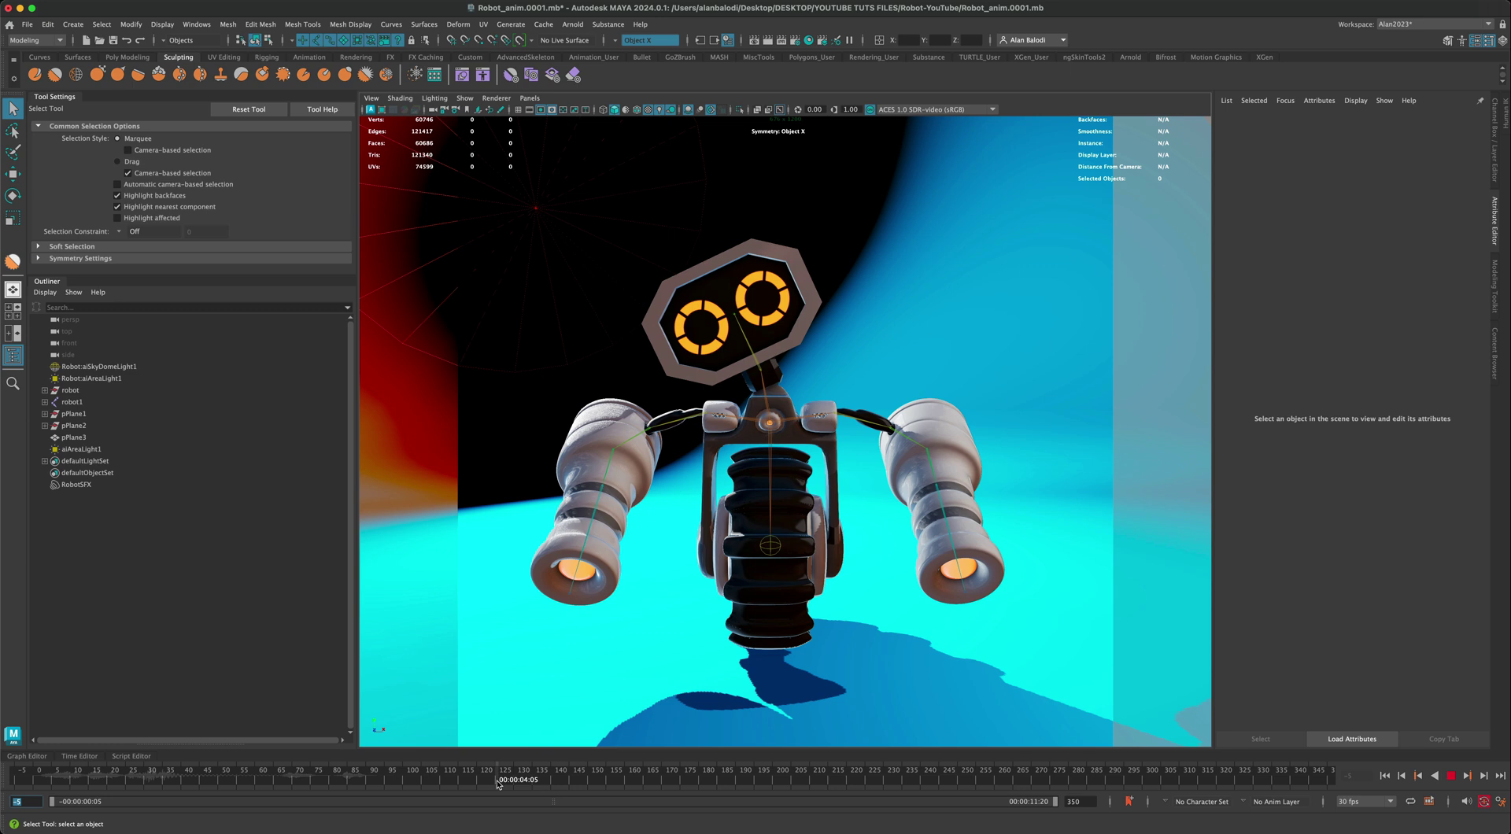
key(alt+v)
click(24, 781)
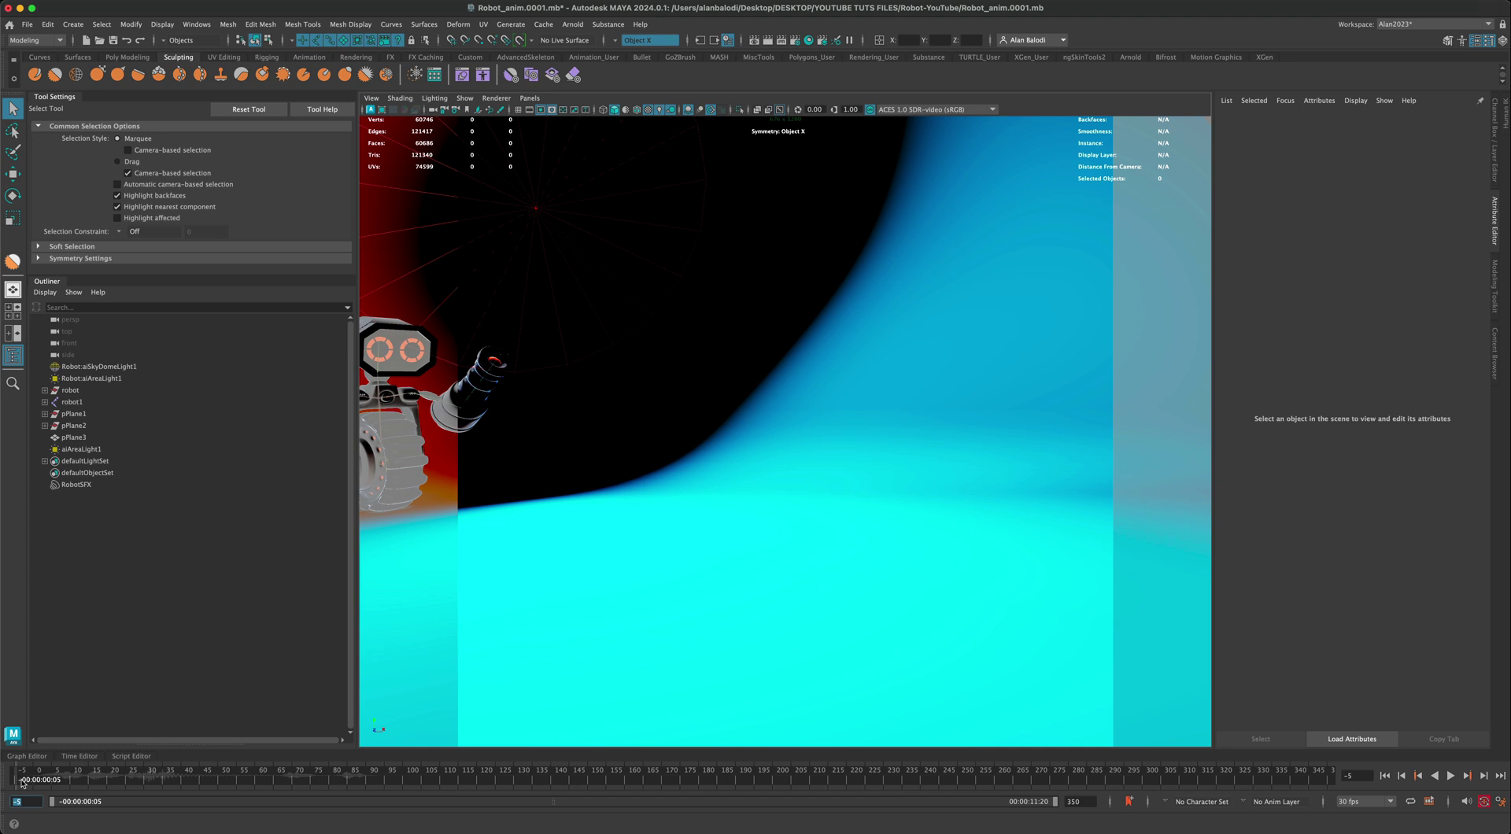
Step: Open the RobotSFX sound's attributes and set its offset to 125
right_click(17, 775)
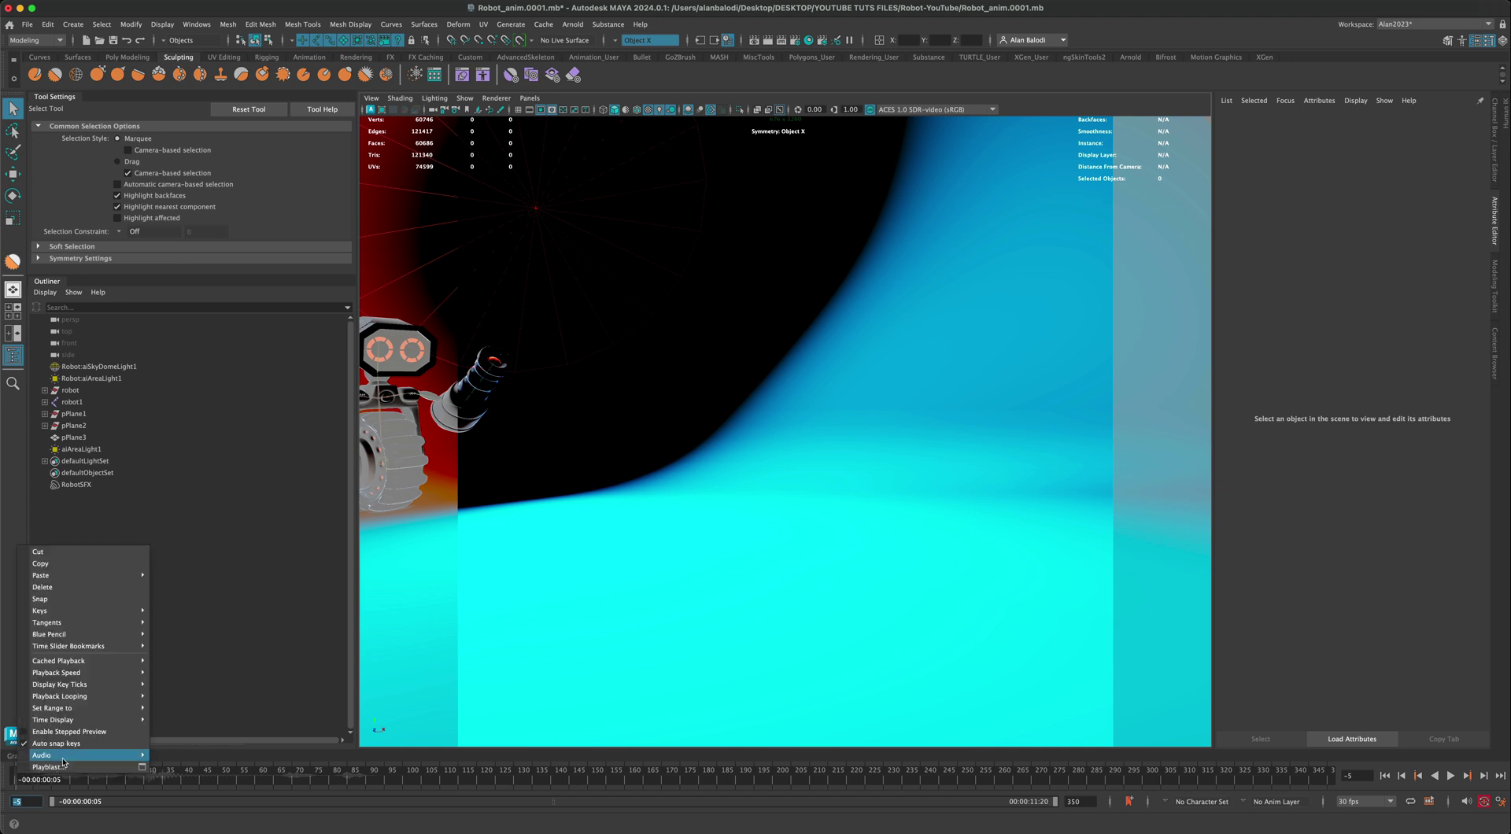
mouse_move(63, 758)
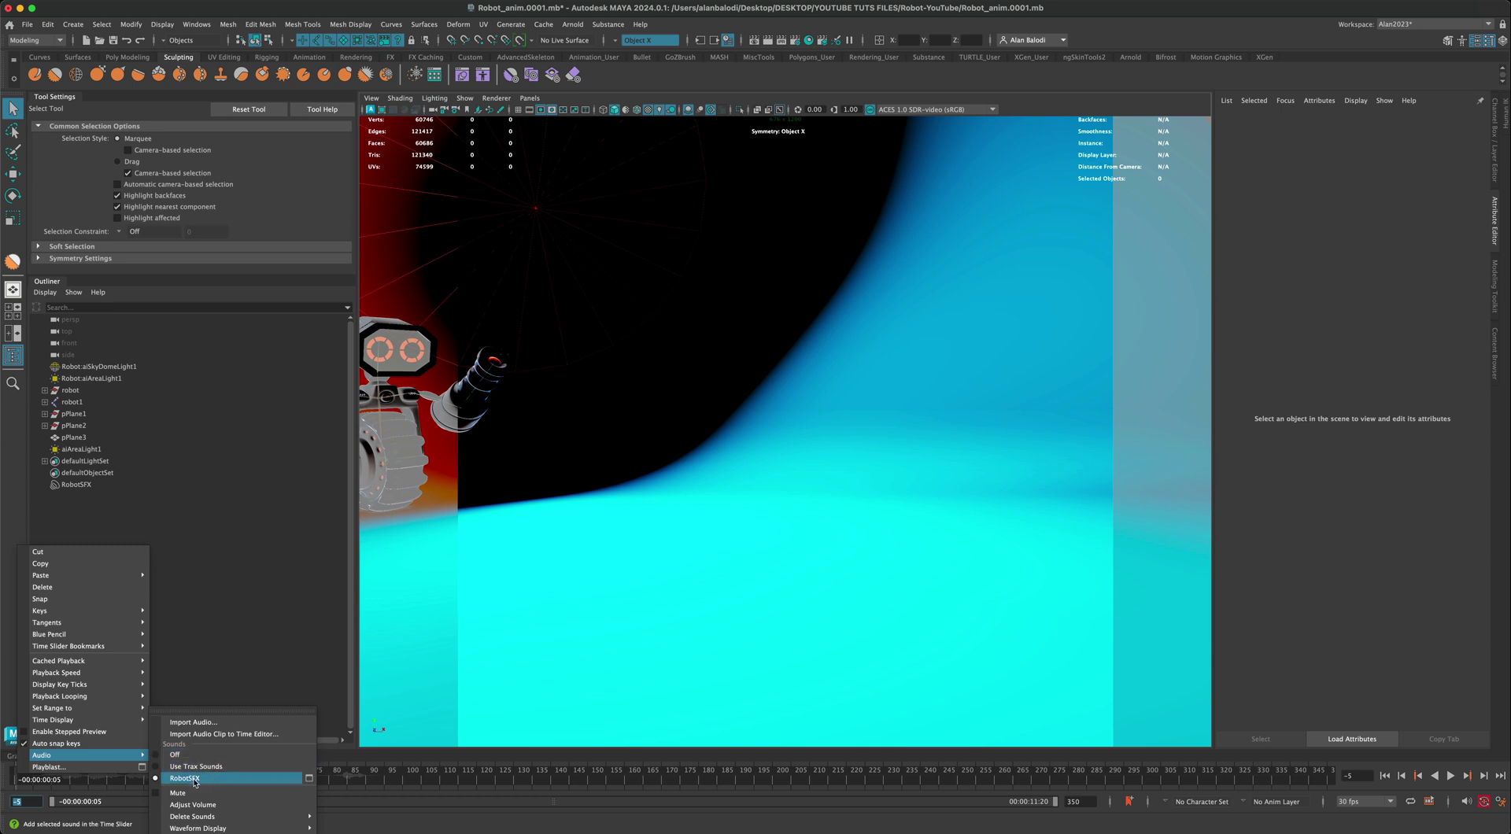
click(310, 781)
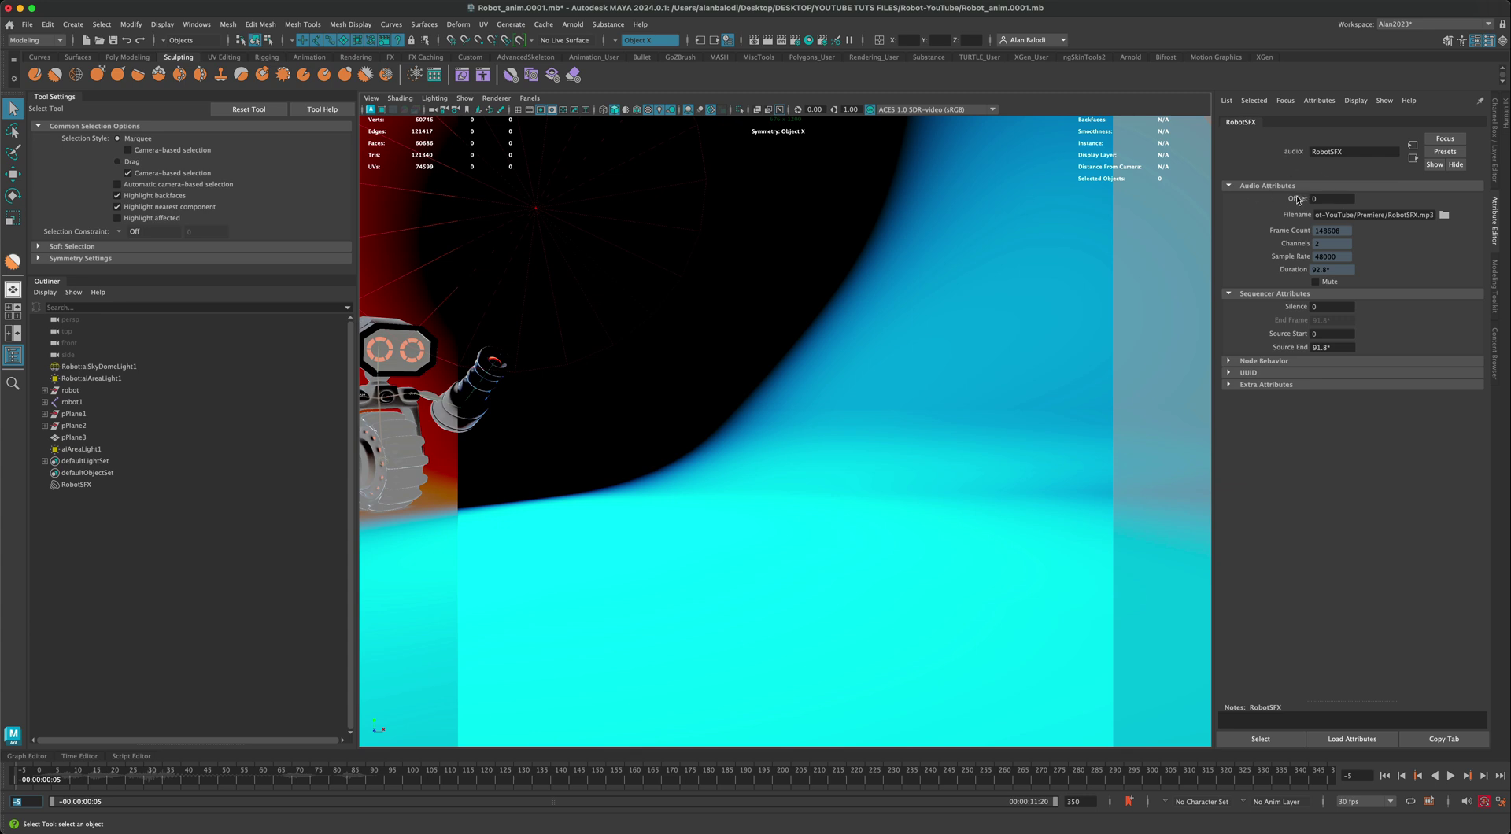
click(1325, 200)
text(5)
key(Return)
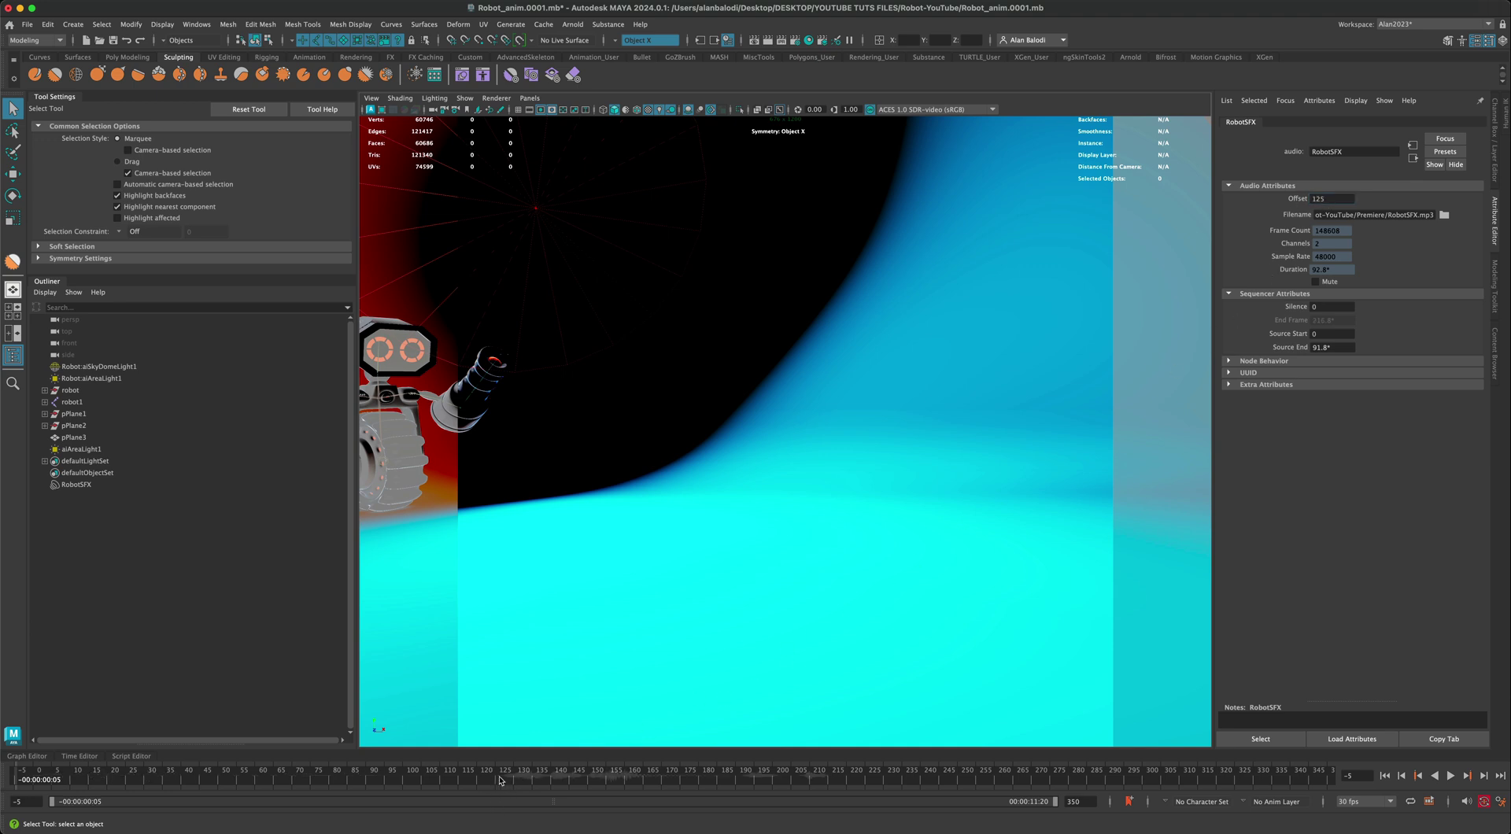
Step: Play and scrub the animation around the offset RobotSFX sound to check its timing, without changing any audio options
key(alt+v)
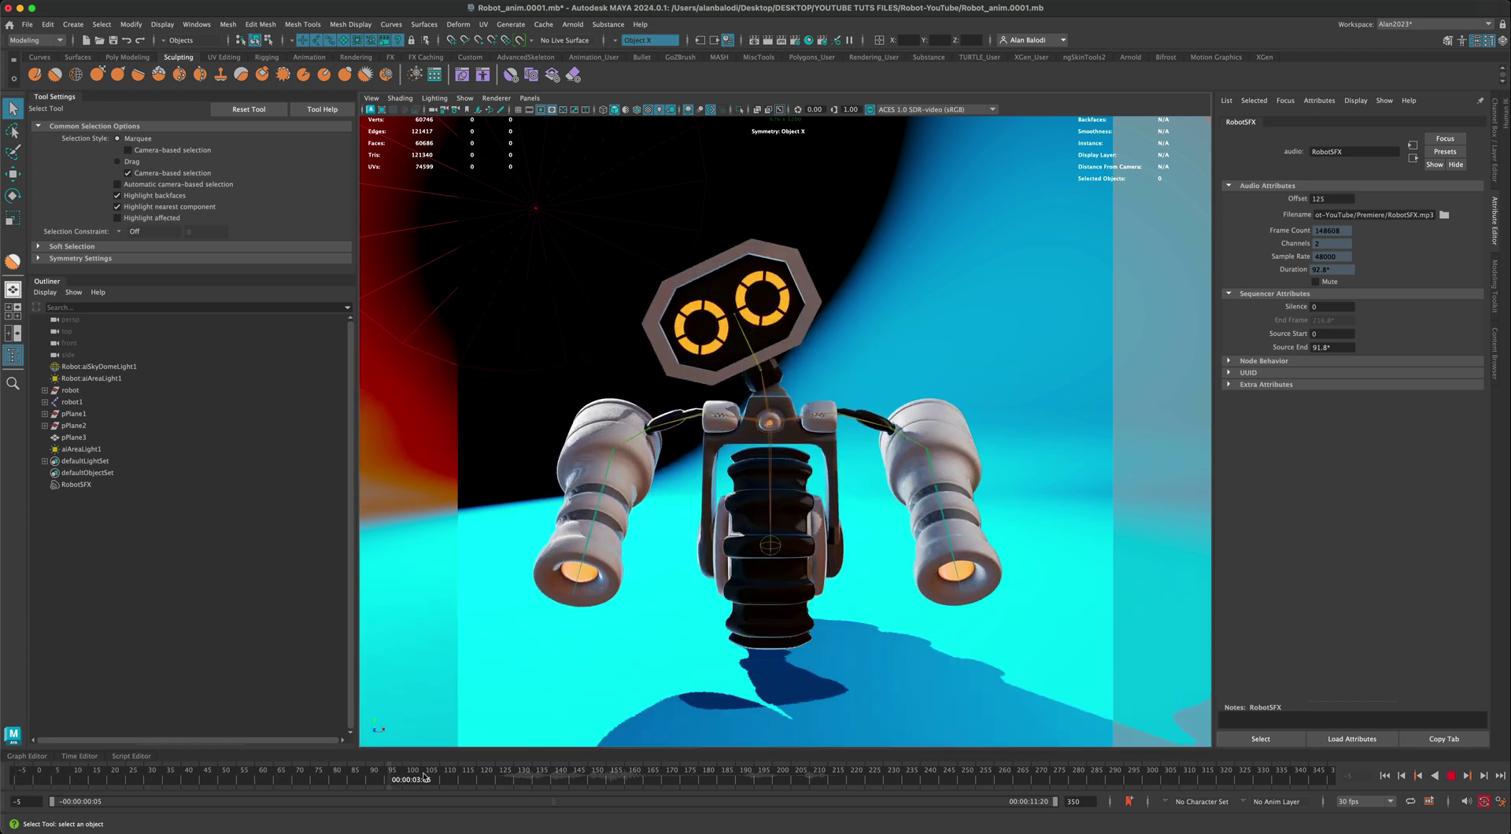
drag(491, 777, 415, 779)
right_click(409, 784)
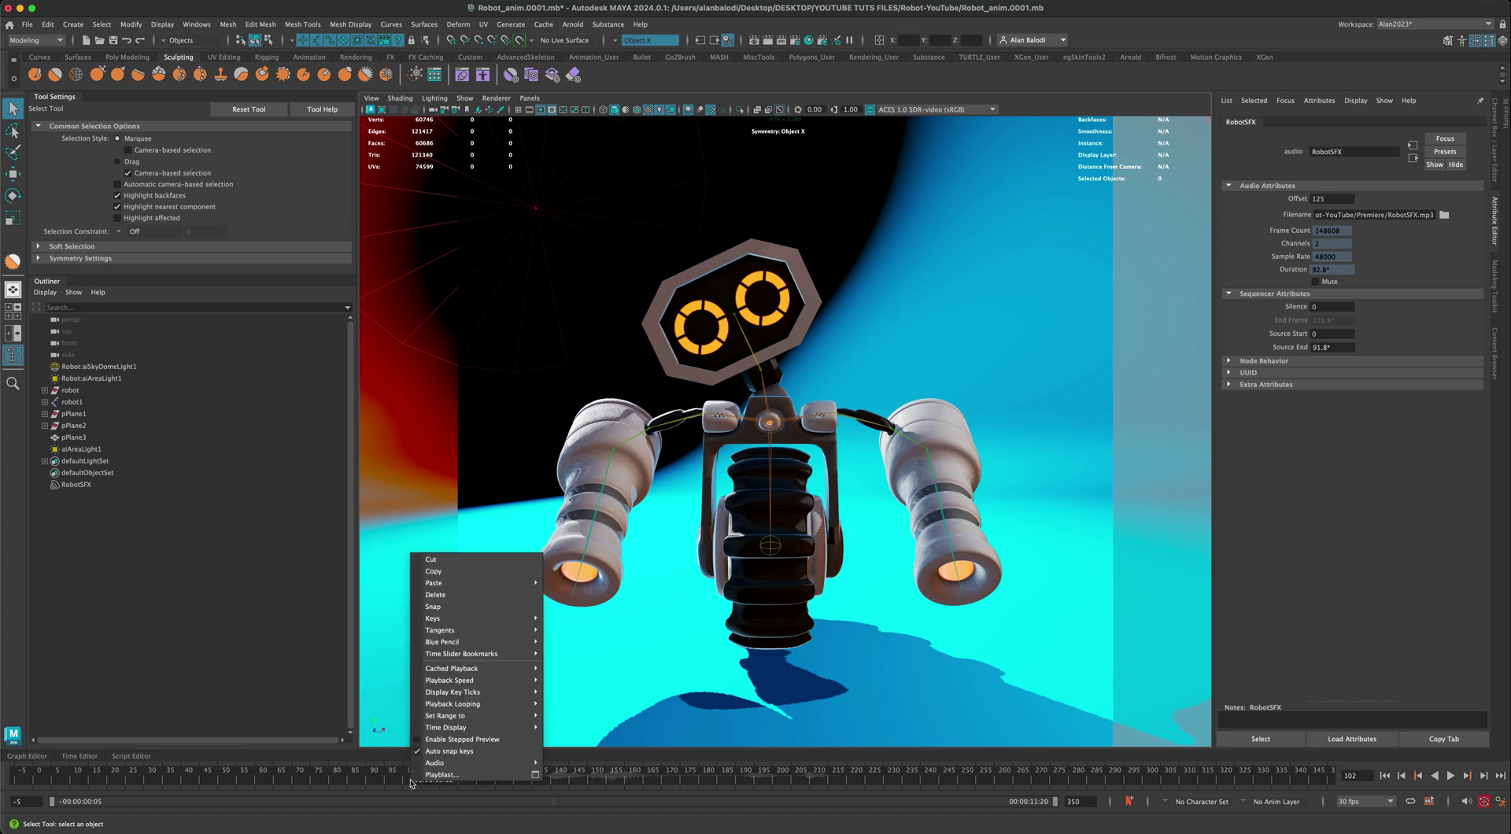
mouse_move(421, 768)
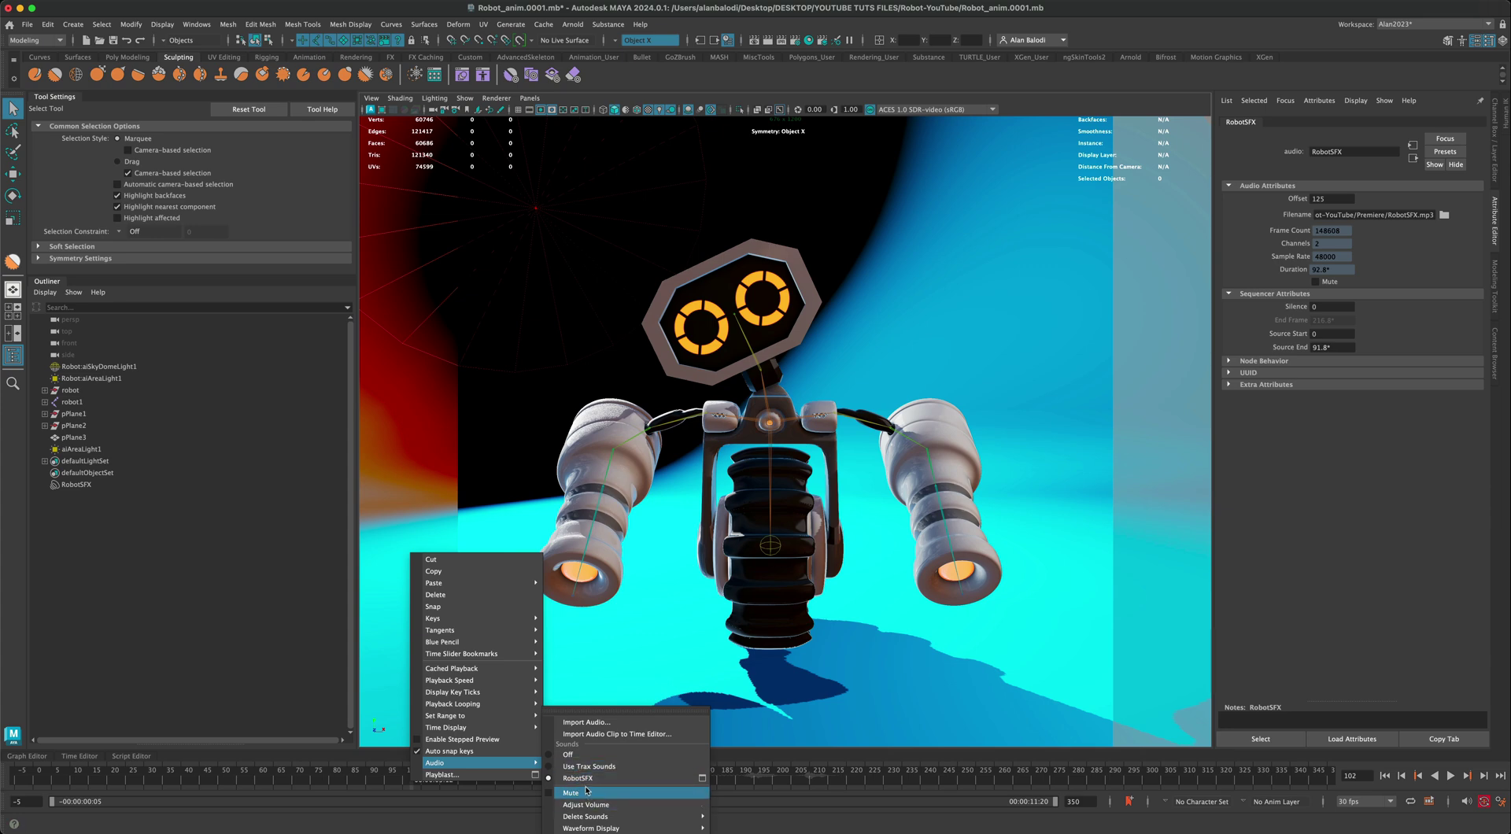
click(376, 777)
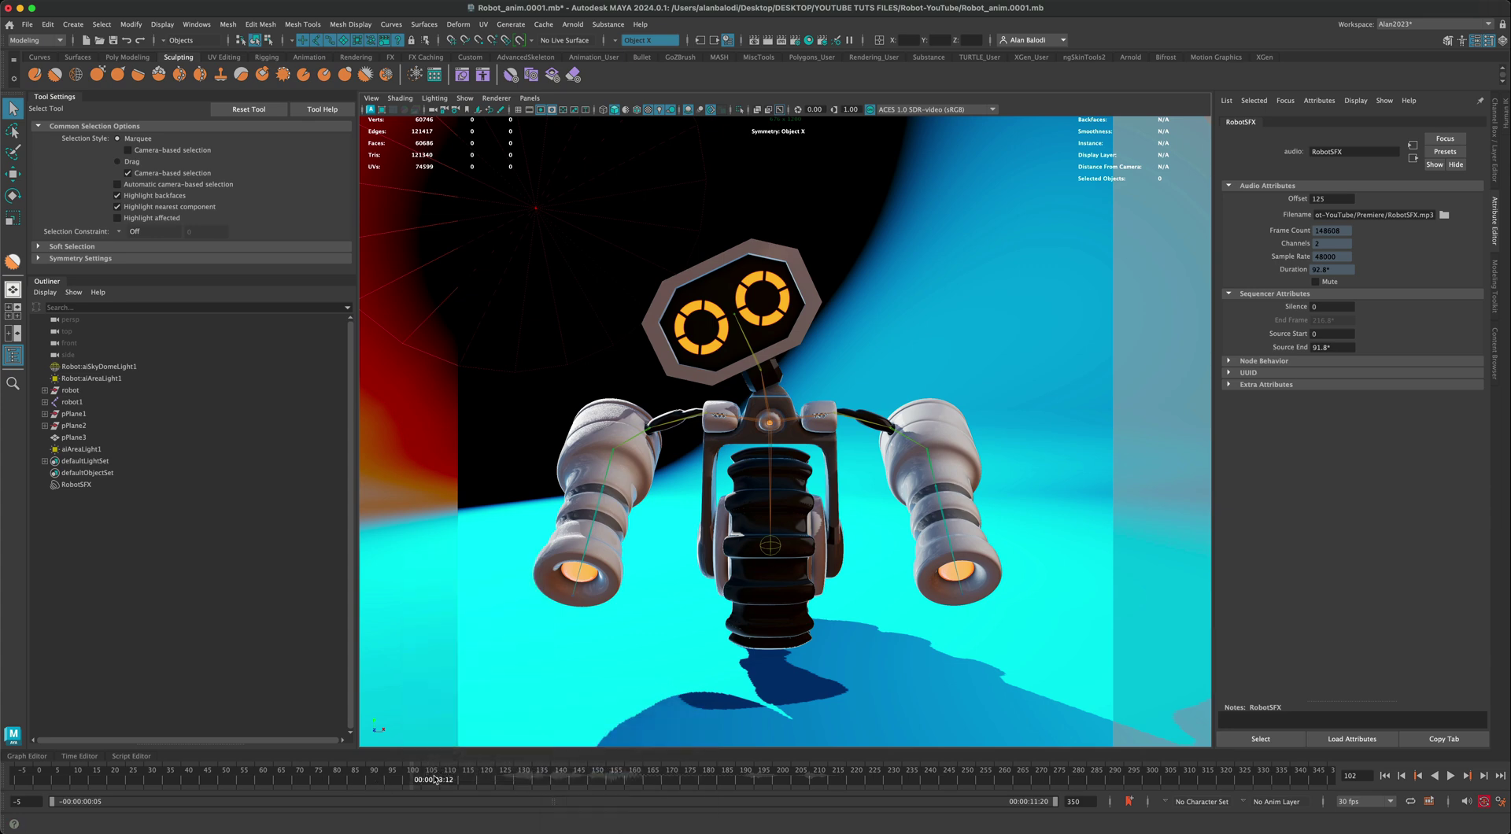
key(alt+v)
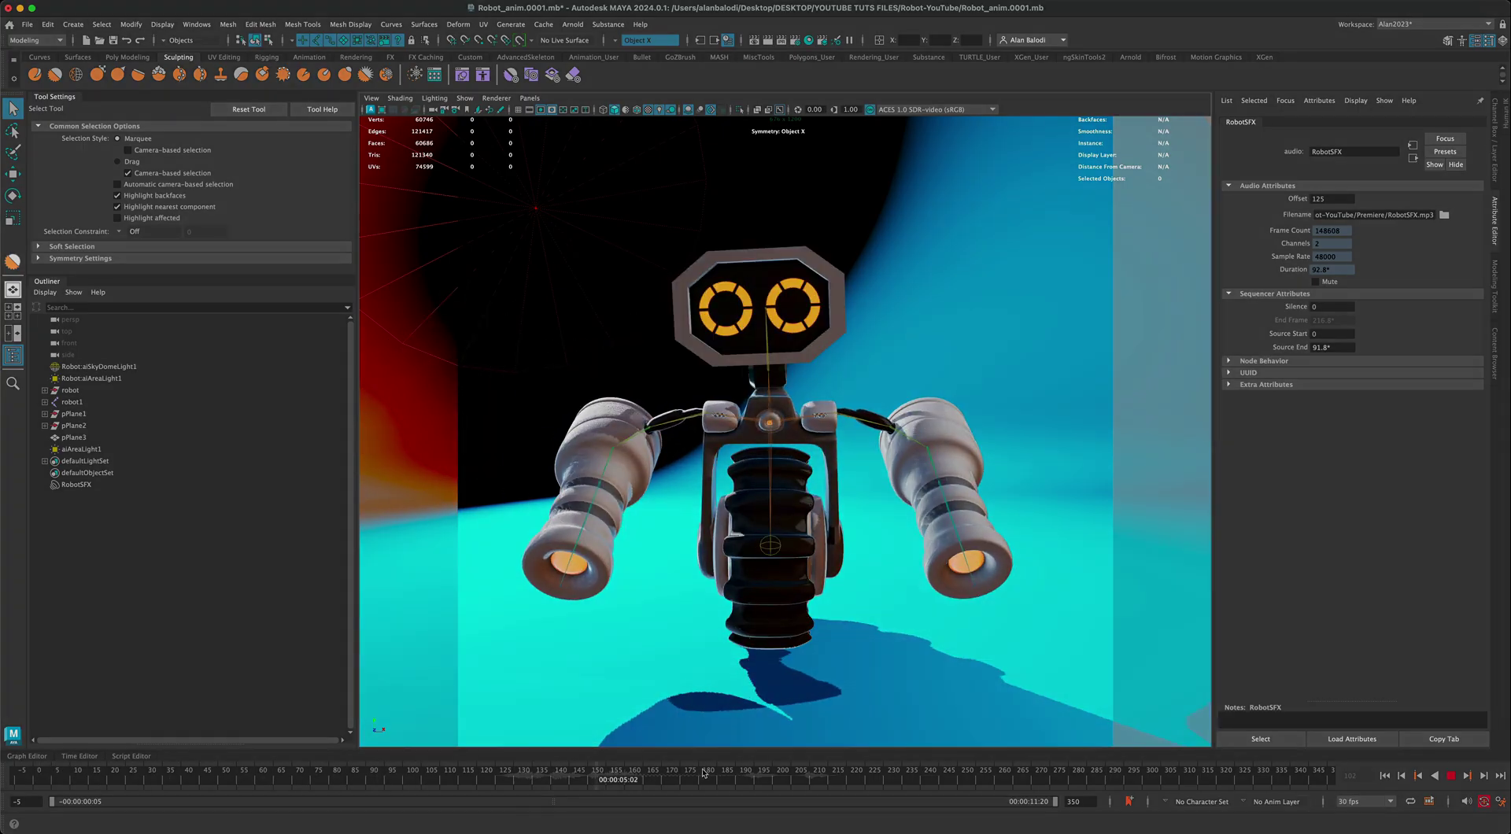